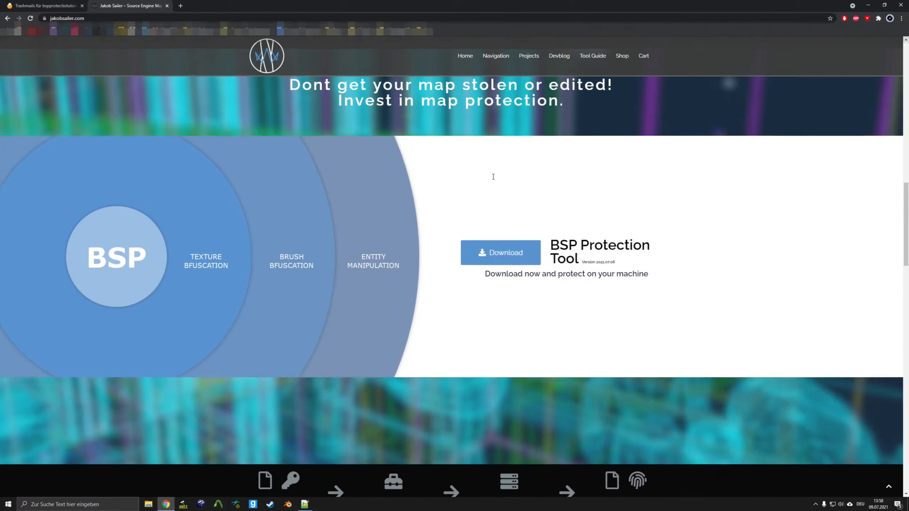
# - Download BSP-Protection-Tools.zip and scroll to the licences: New Map Protection 50,00€, Map Update Protection 10,00€
pyautogui.click(504, 257)
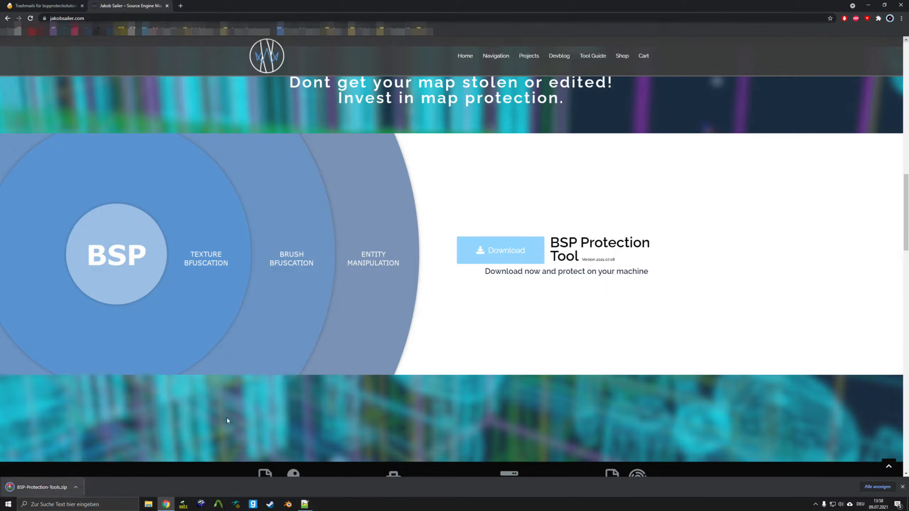
pyautogui.scroll(-20, 457, 324)
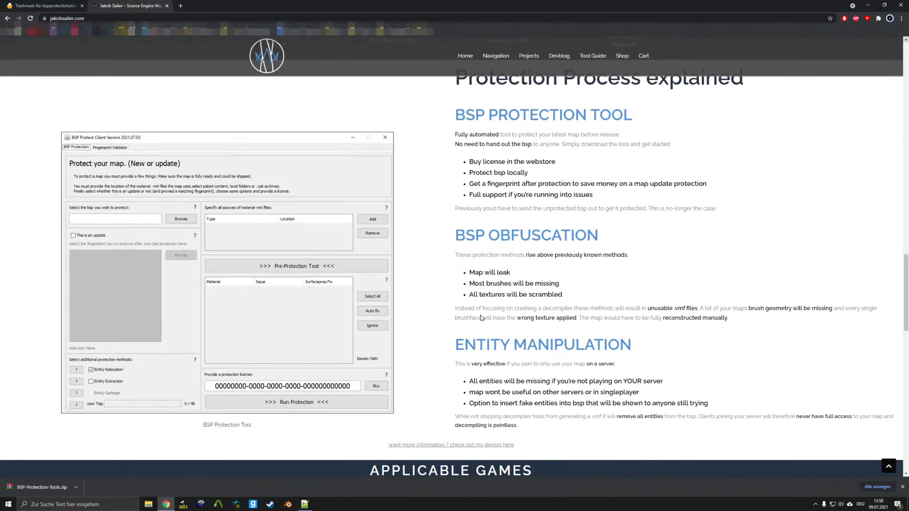
pyautogui.scroll(-8, 481, 315)
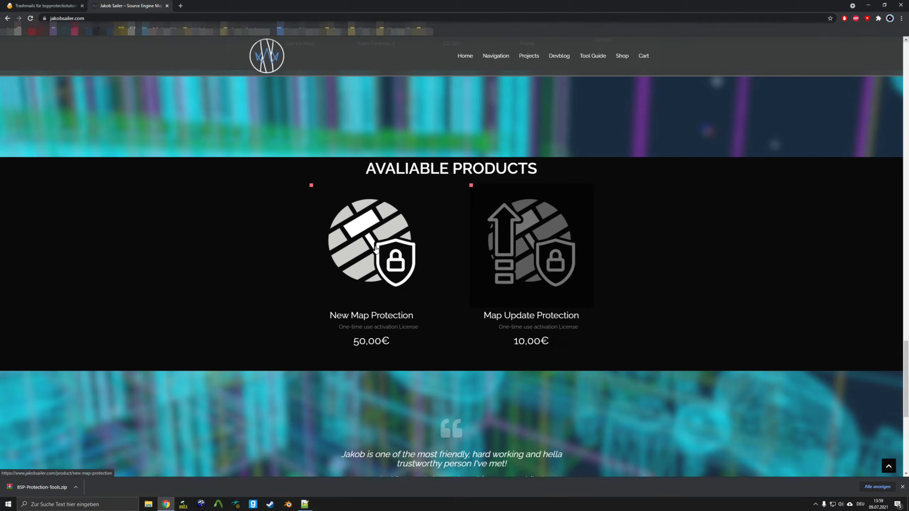
# - Add the New Map Protection license (50,00€) to the cart and view the cart
pyautogui.click(376, 248)
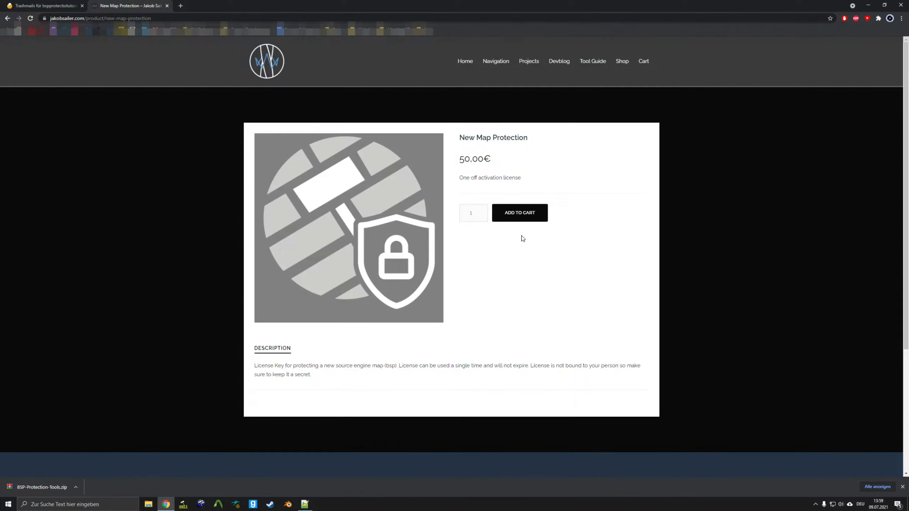
pyautogui.click(522, 221)
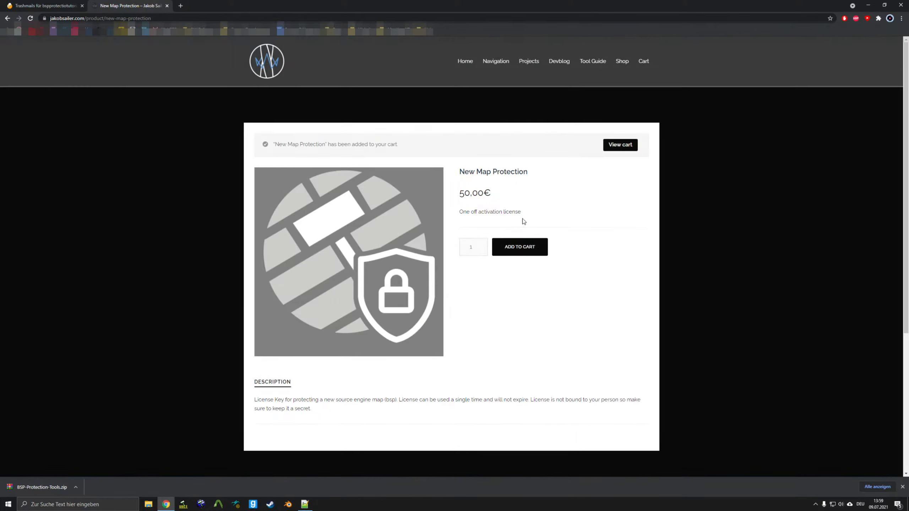
pyautogui.click(617, 147)
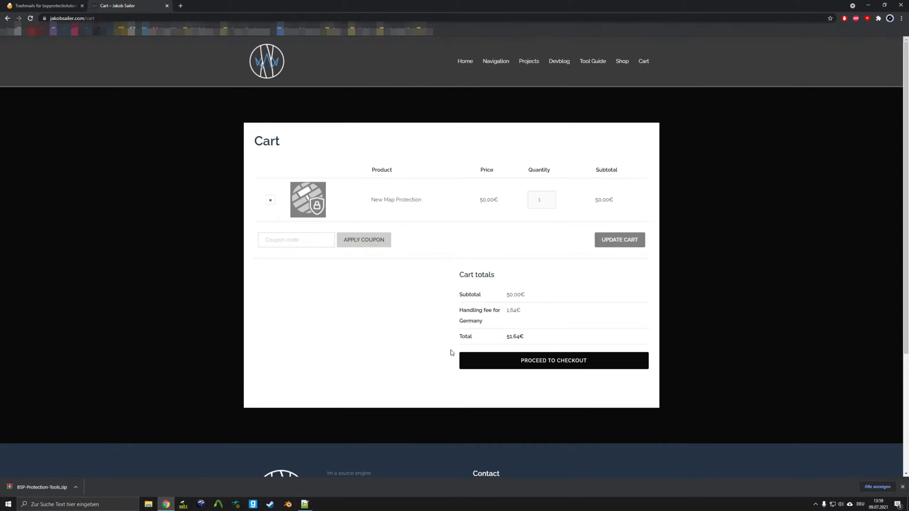
# - Apply the saved coupon code to bring the total to 0,00€ and proceed to checkout
pyautogui.click(310, 237)
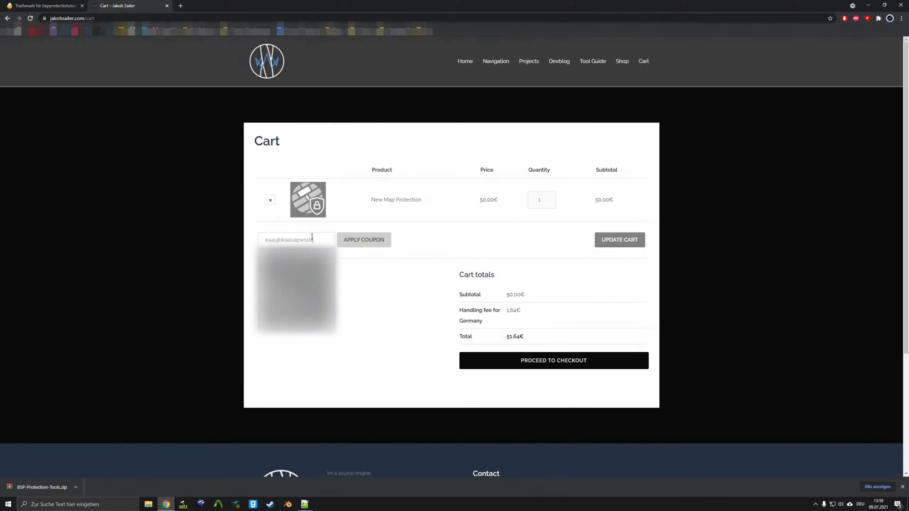
pyautogui.click(364, 240)
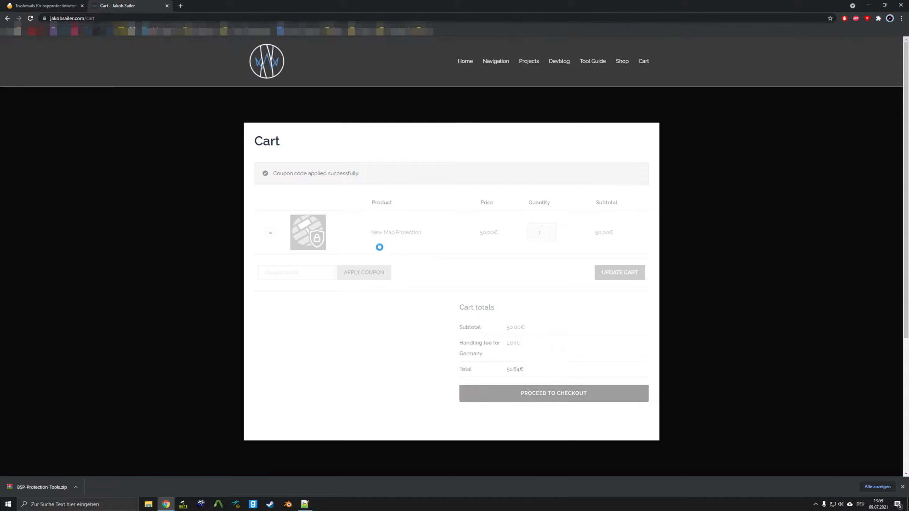
pyautogui.scroll(-3, 545, 388)
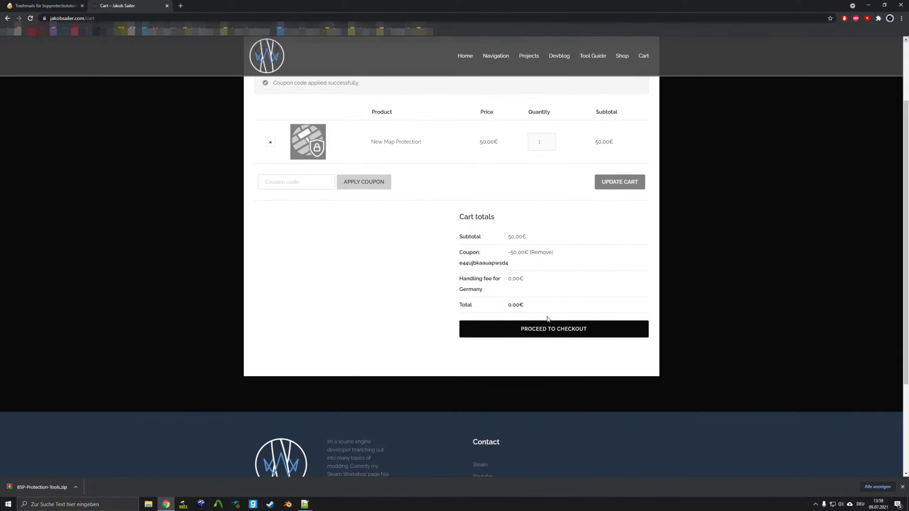
pyautogui.click(552, 333)
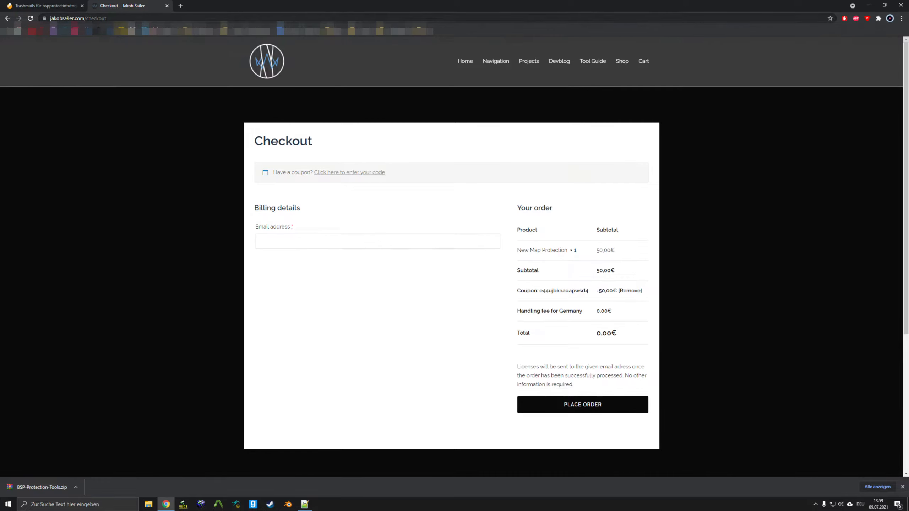
# - Copy the temporary byom.de e-mail address from the Trashmails tab
pyautogui.hotkey('ctrl', 'Tab')
pyautogui.moveTo(313, 116); pyautogui.dragTo(244, 117)
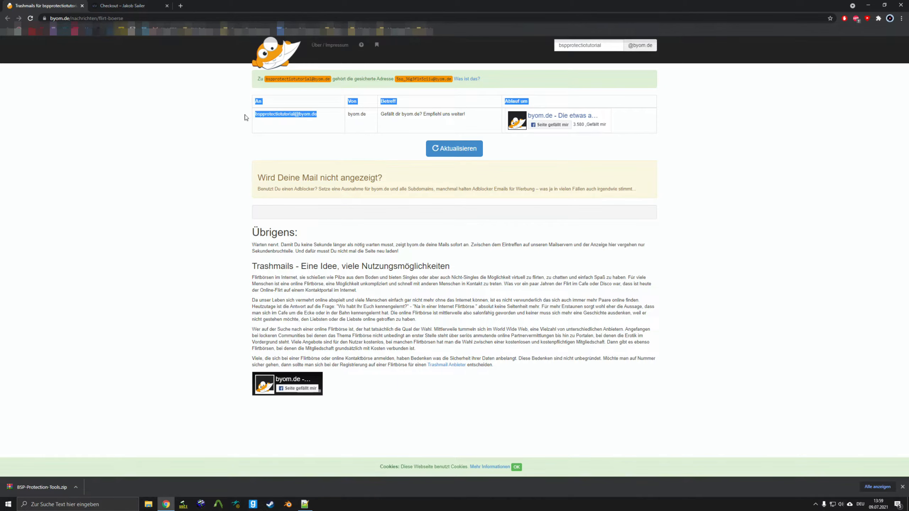
pyautogui.hotkey('ctrl', 'c')
# - Enter that address at checkout, place the free 0.00€ order, and return to the inbox
pyautogui.hotkey('ctrl', 'Tab')
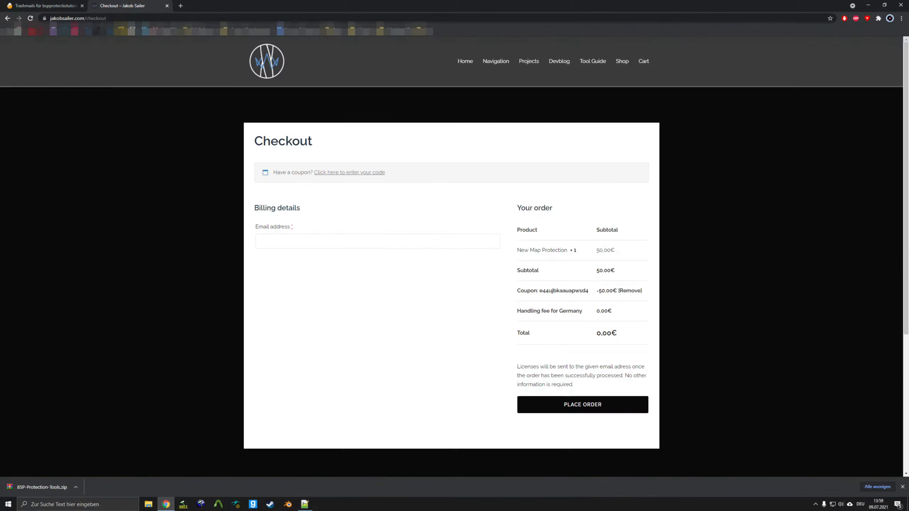
pyautogui.click(294, 241)
pyautogui.hotkey('ctrl', 'v')
pyautogui.click(583, 408)
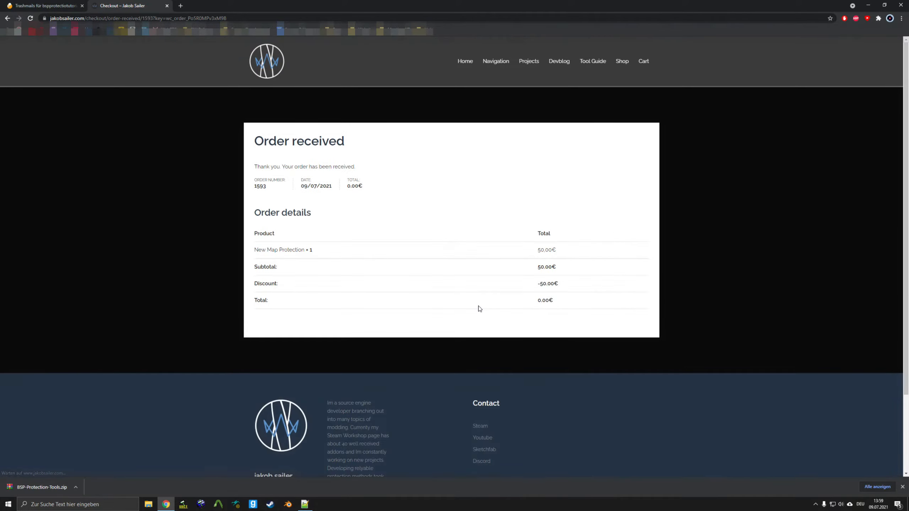
pyautogui.click(54, 5)
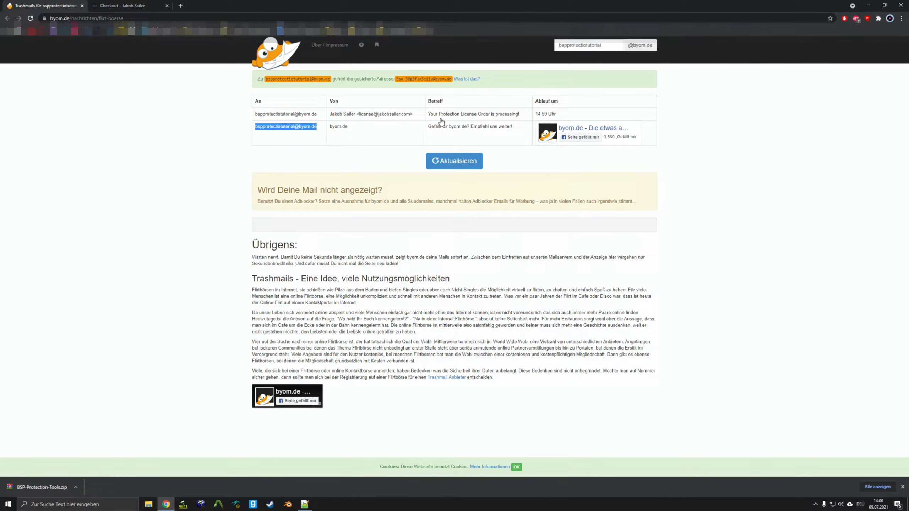
# - Read the 'Your Protection License Order is processing!' confirmation mail
pyautogui.click(501, 115)
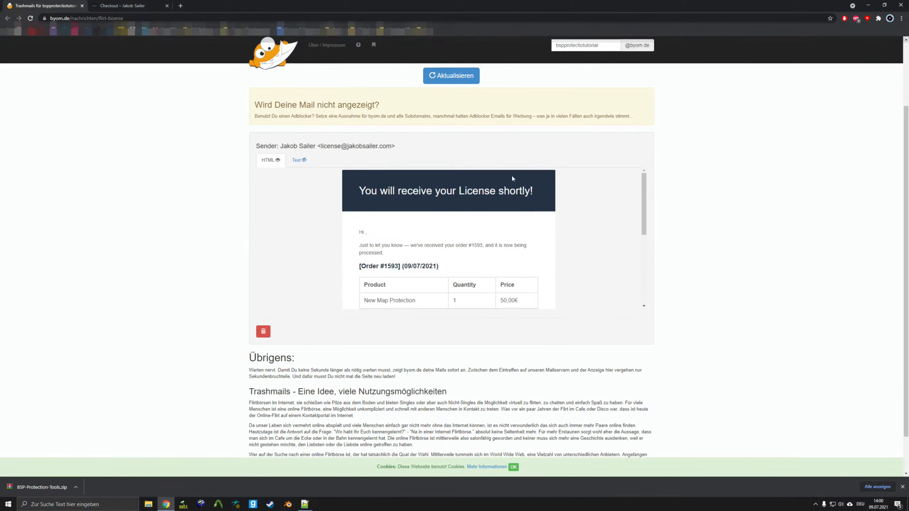
pyautogui.scroll(-5, 532, 230)
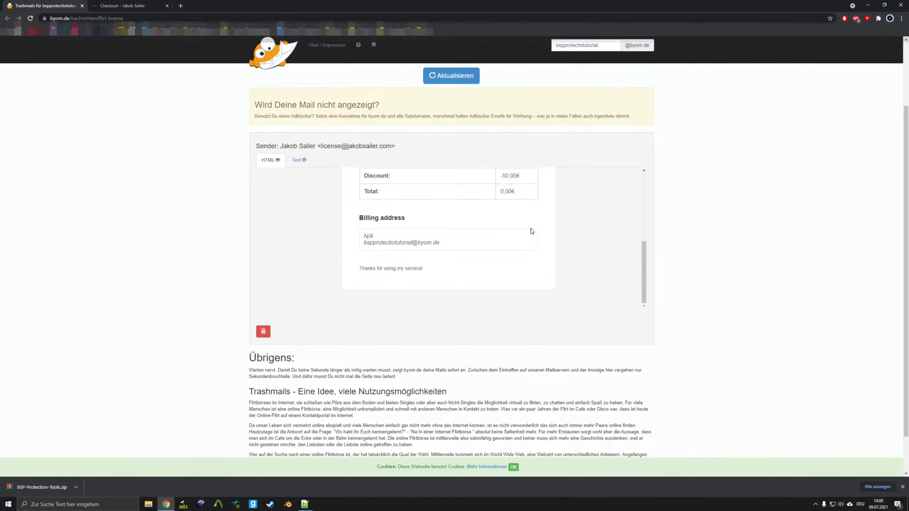
pyautogui.scroll(6, 531, 230)
pyautogui.scroll(3, 211, 202)
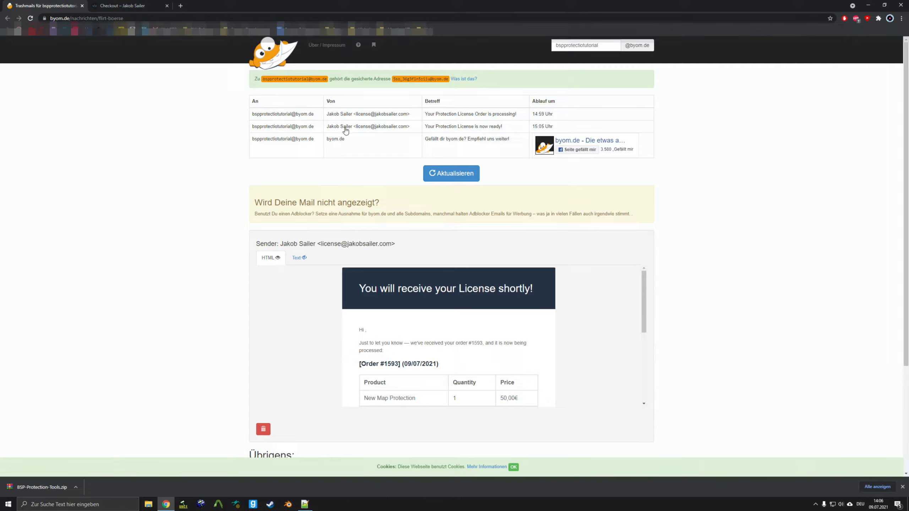
# - Select the license key in the 'Your Protection License is now ready!' mail, then open BSP-Protection-Tools.zip
pyautogui.click(348, 130)
pyautogui.scroll(-6, 457, 205)
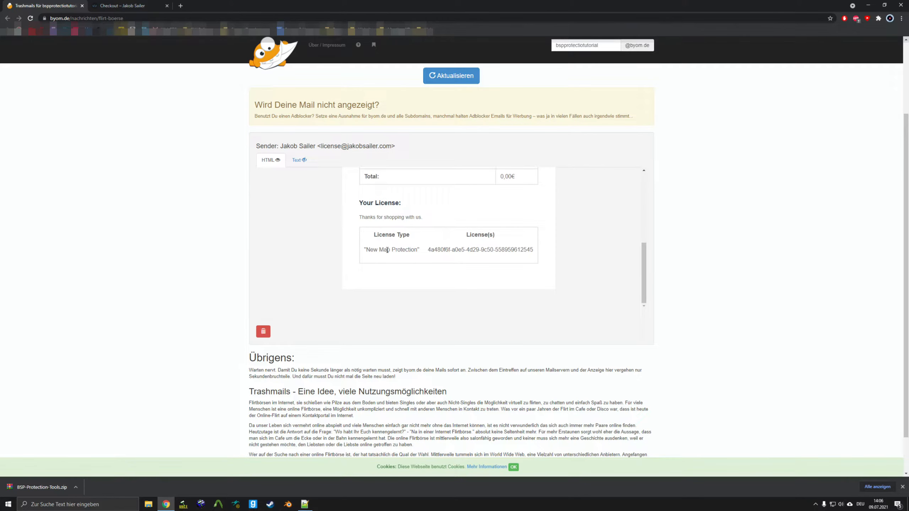
pyautogui.moveTo(428, 250); pyautogui.dragTo(534, 251)
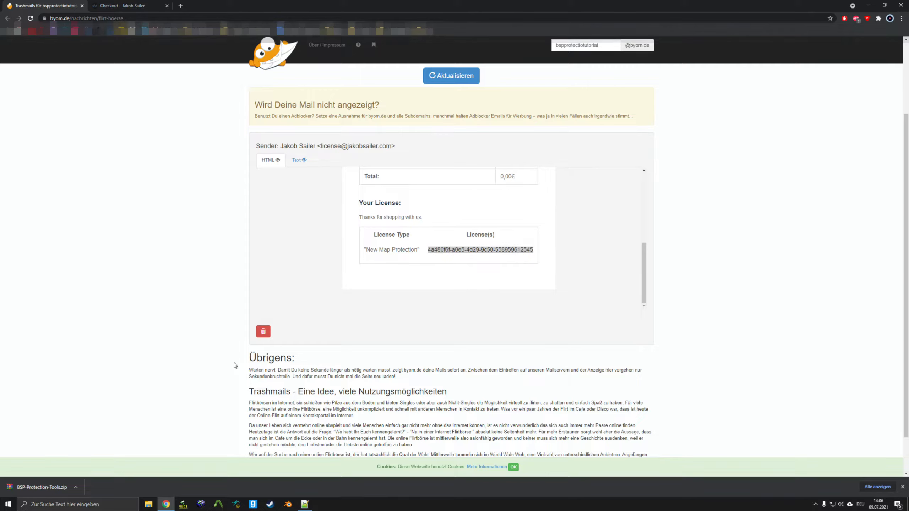
pyautogui.click(46, 487)
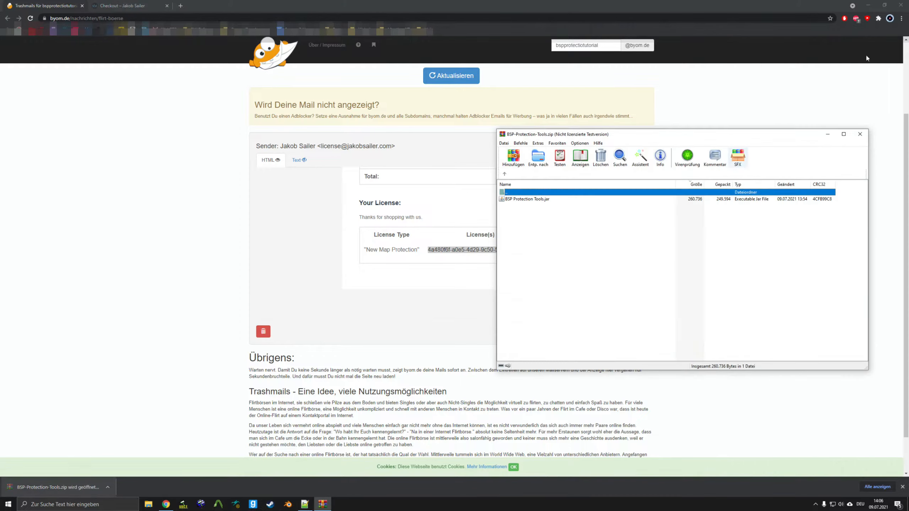
# - Extract BSP Protection Tools.jar to the desktop and launch BSP Protect Client 2021.07.09 from it
pyautogui.click(868, 5)
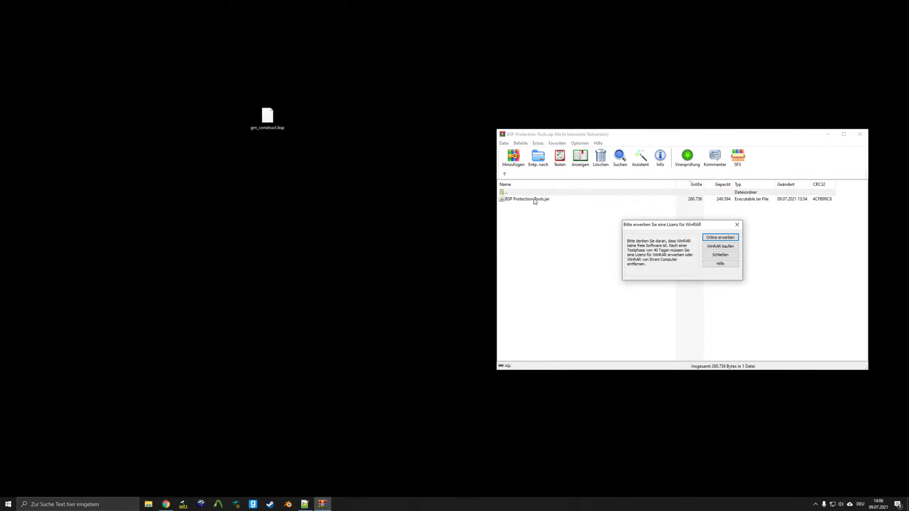
pyautogui.click(738, 224)
pyautogui.moveTo(526, 200); pyautogui.dragTo(299, 207)
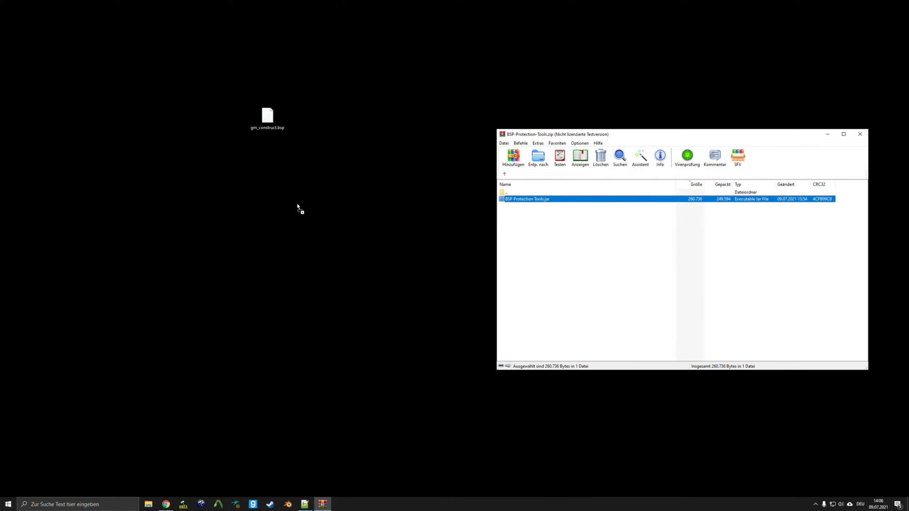
pyautogui.click(861, 133)
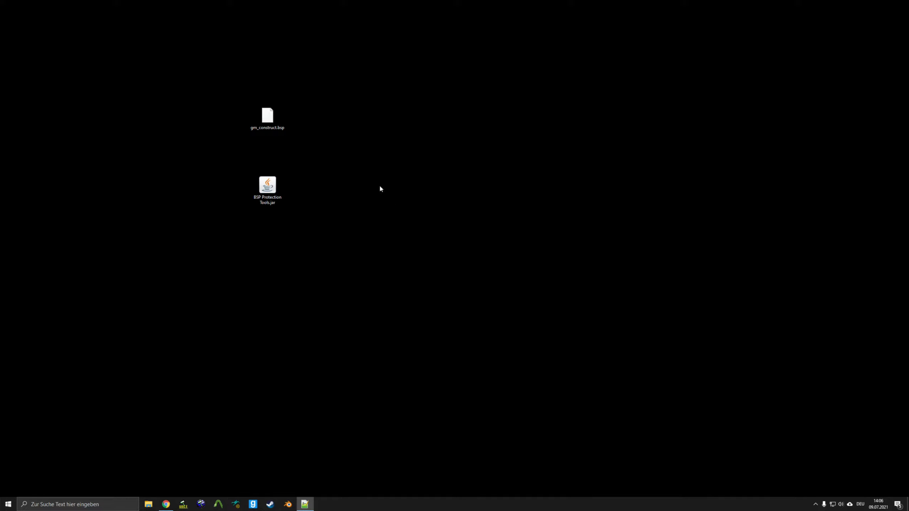
pyautogui.doubleClick(276, 192)
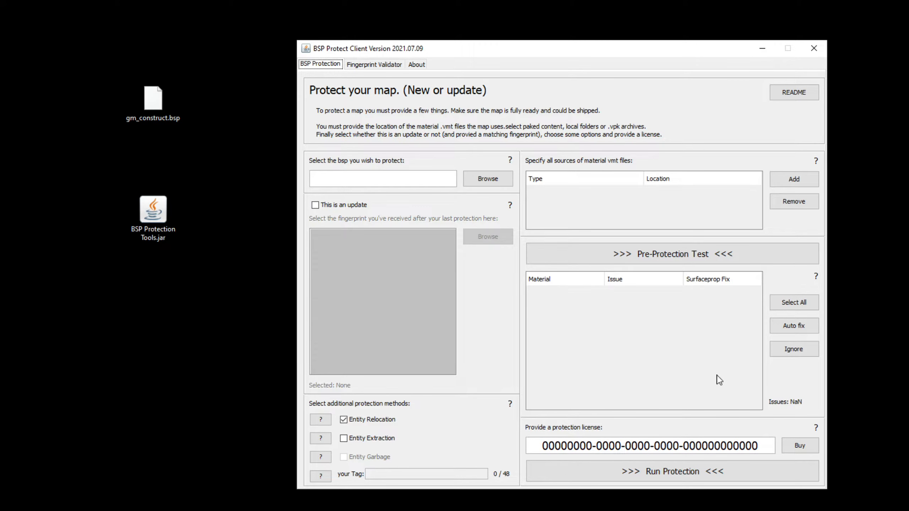
pyautogui.click(374, 65)
pyautogui.click(416, 66)
pyautogui.click(372, 64)
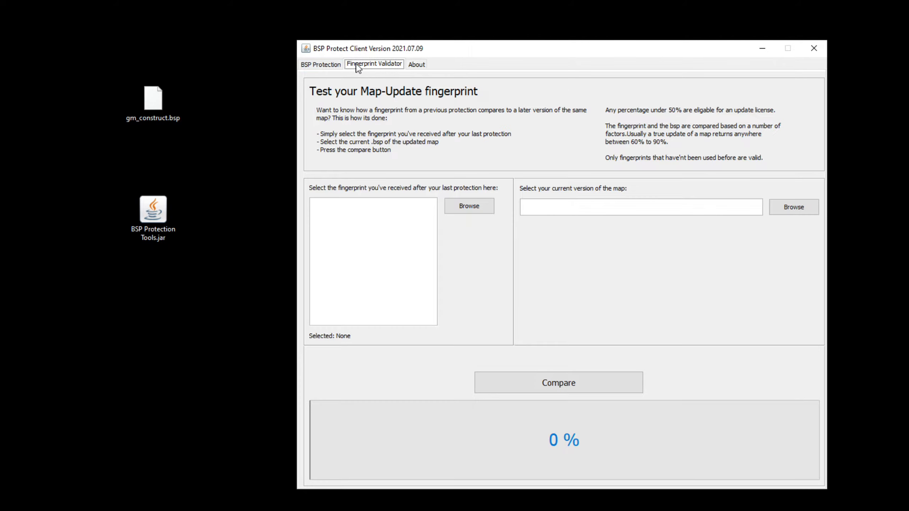
pyautogui.click(333, 66)
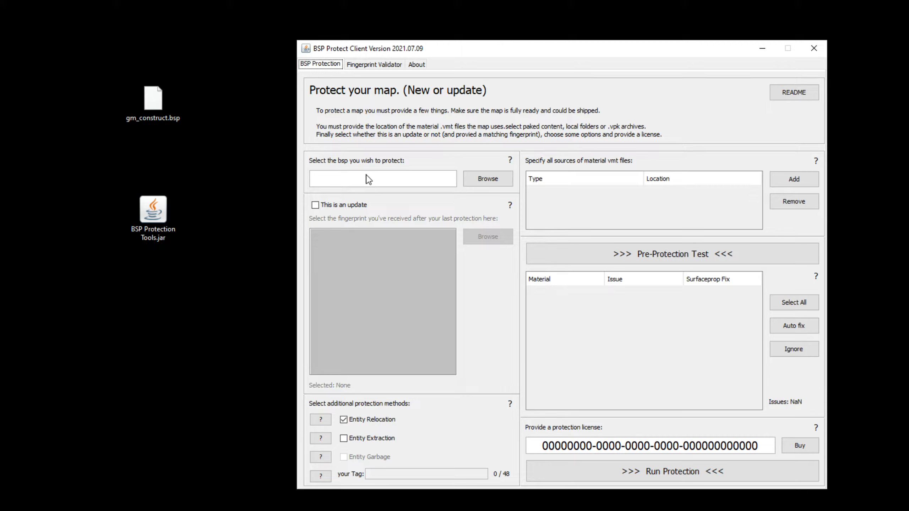
# - Put gm_construct.bsp from the desktop into the client's bsp map field
pyautogui.click(479, 182)
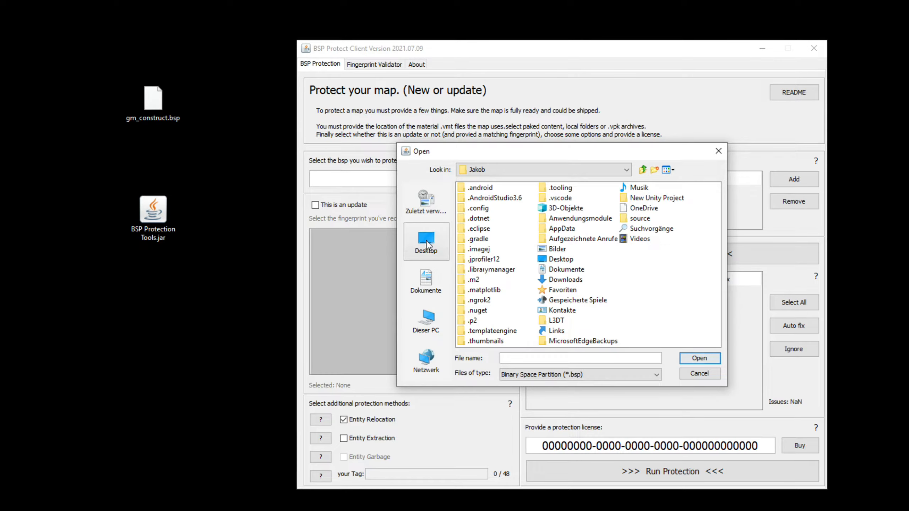
pyautogui.click(427, 241)
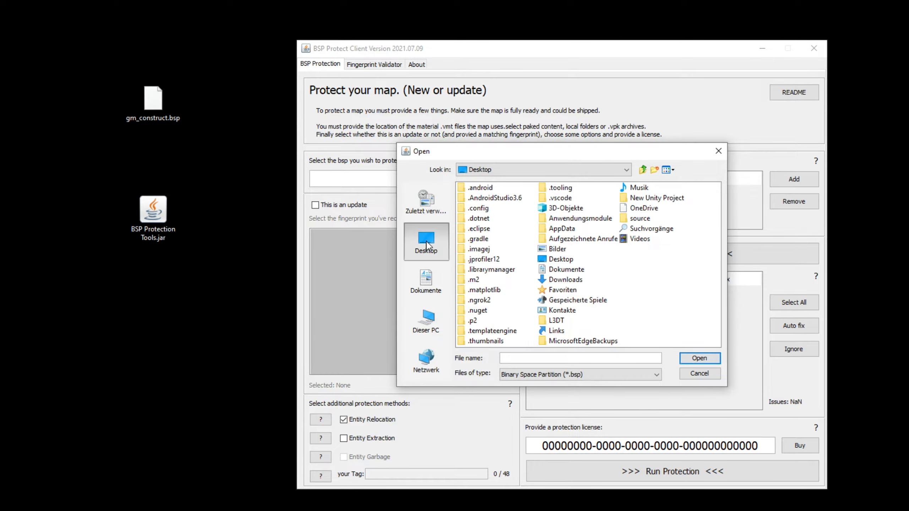
pyautogui.click(715, 154)
pyautogui.moveTo(153, 101); pyautogui.dragTo(412, 179)
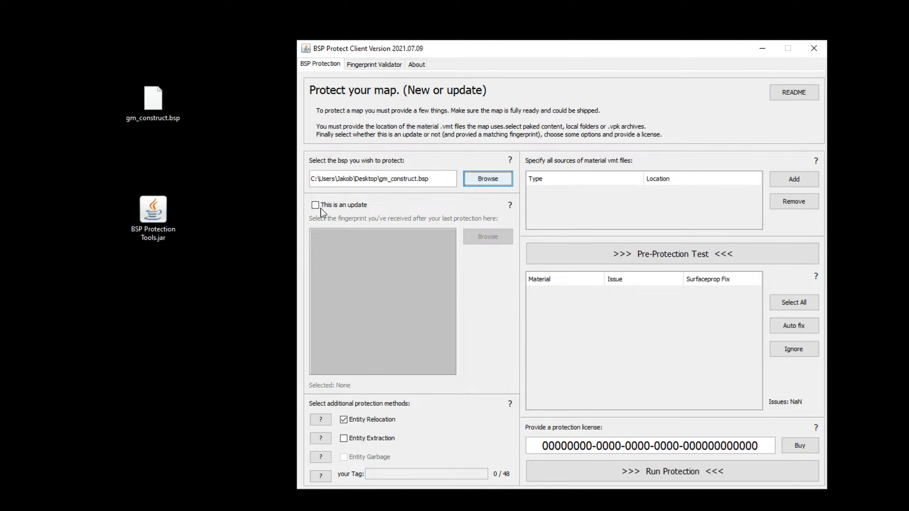
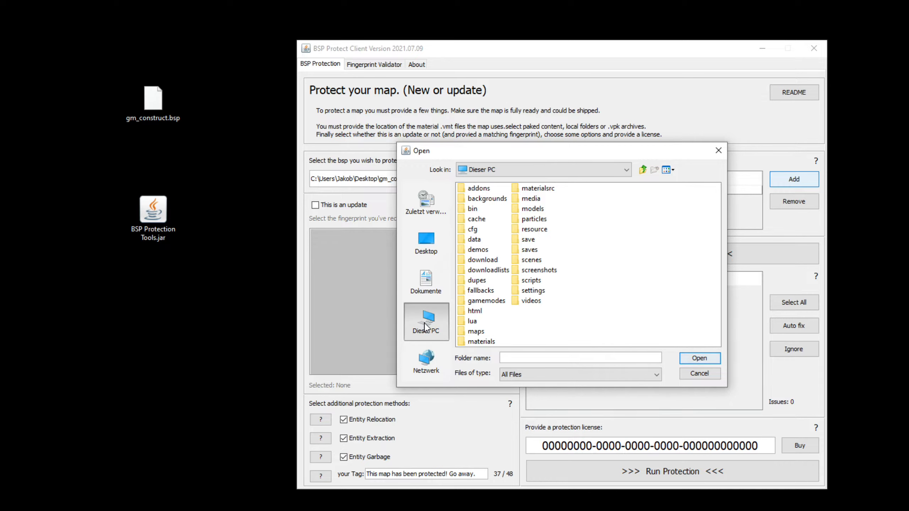
# - Add the Steam folder on Programs (P:) as a material source for gm_construct.bsp
pyautogui.doubleClick(489, 292)
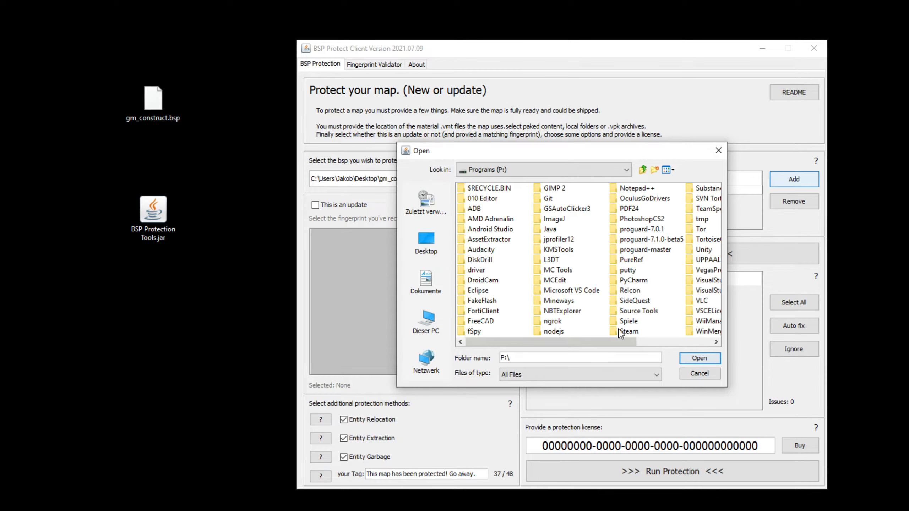
pyautogui.click(630, 333)
pyautogui.click(716, 360)
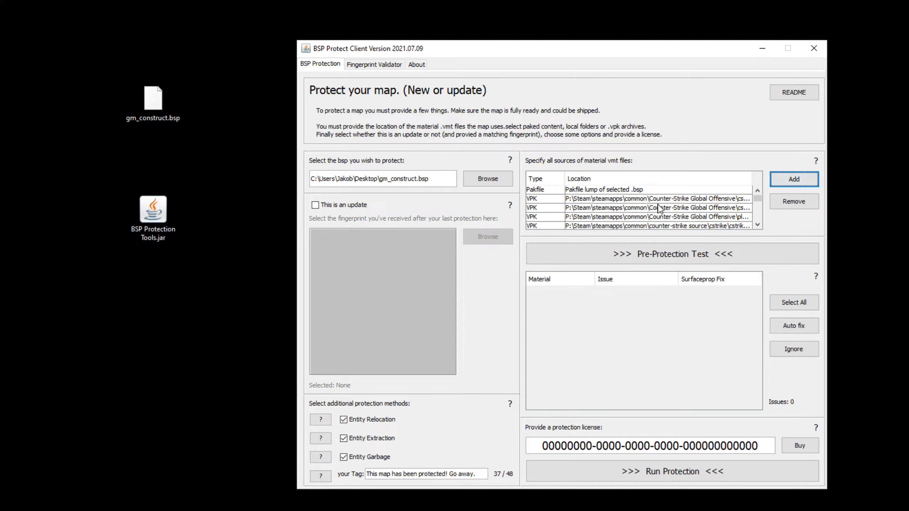
# - Remove every Steam VPK archive source so only the map's Pakfile lump remains
pyautogui.scroll(-8, 688, 210)
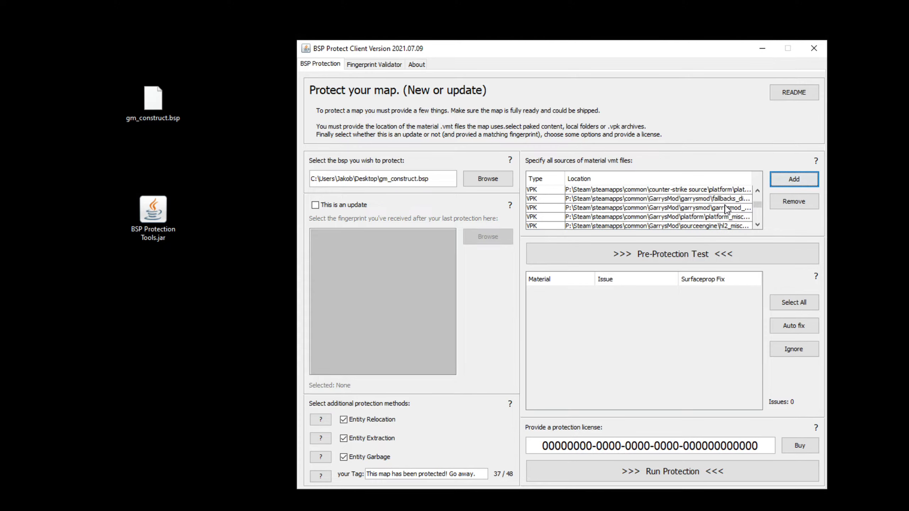
pyautogui.scroll(8, 712, 212)
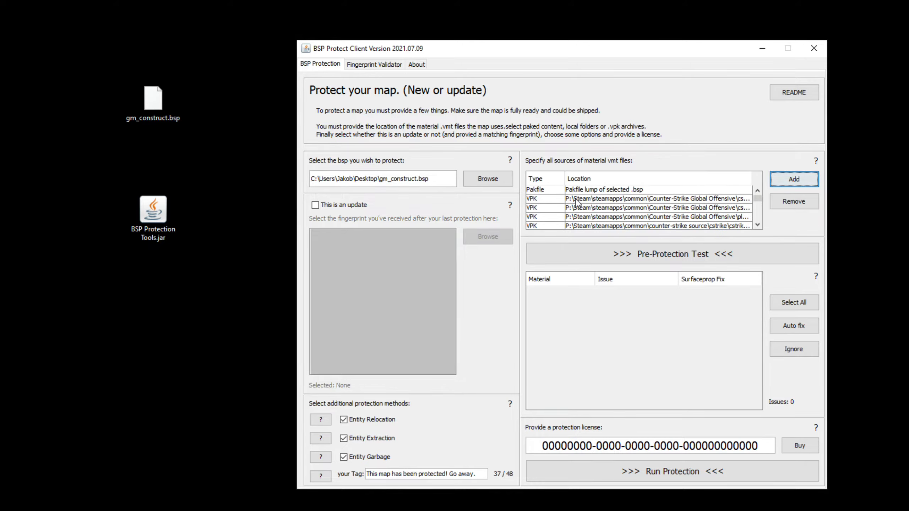
pyautogui.moveTo(580, 202); pyautogui.dragTo(634, 319)
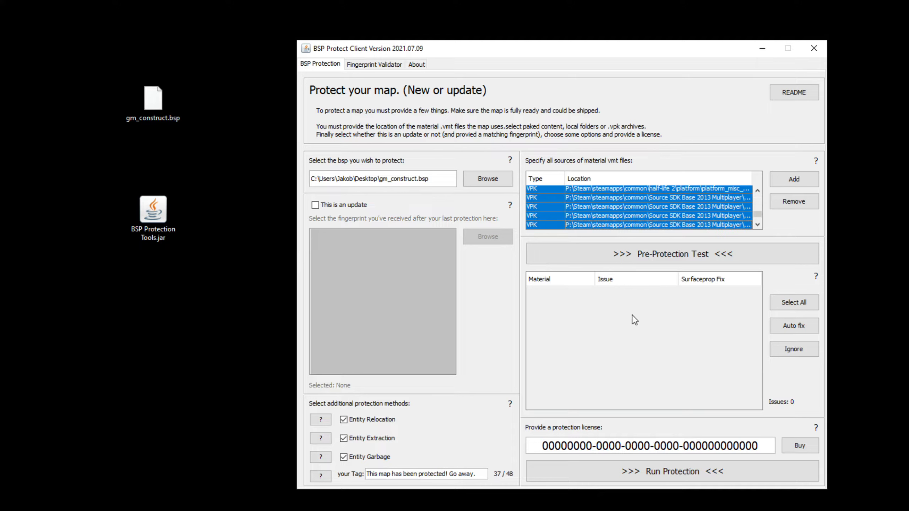
pyautogui.click(794, 202)
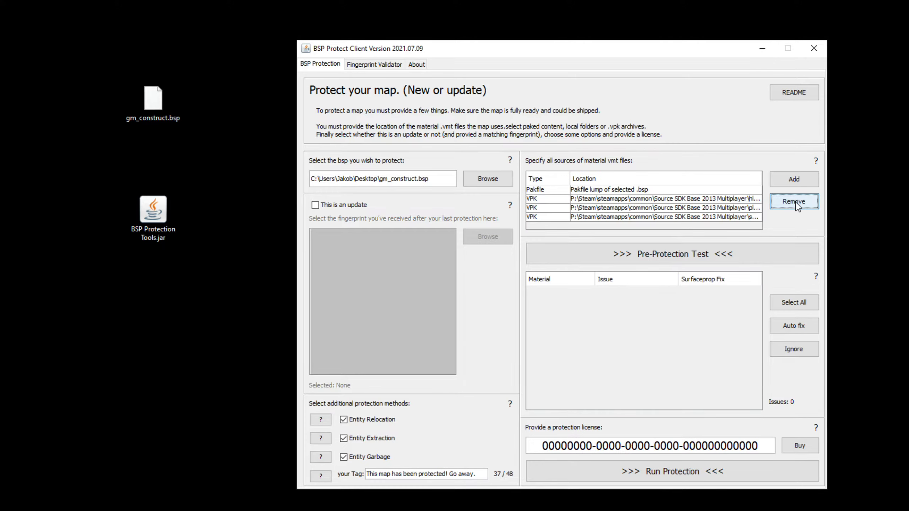
pyautogui.moveTo(724, 200); pyautogui.dragTo(724, 226)
pyautogui.click(782, 205)
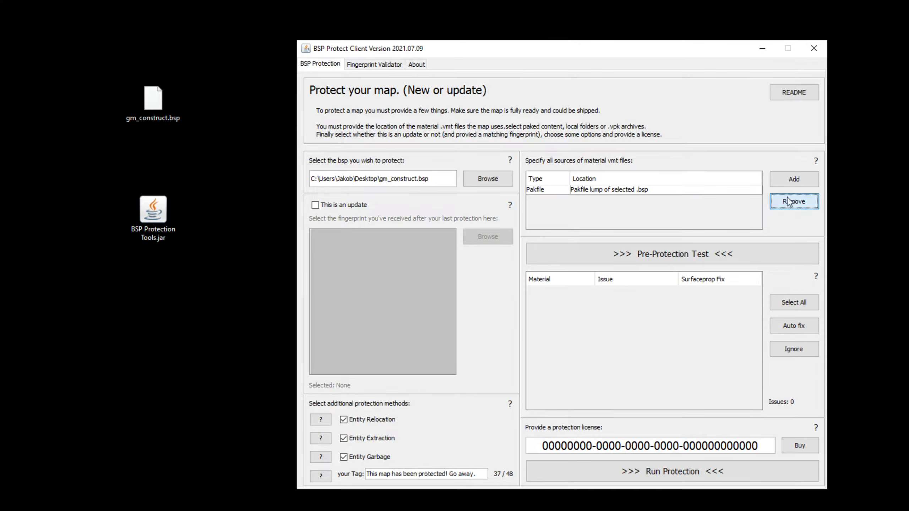
pyautogui.click(788, 181)
# - Add garrysmod\garrysmod_dir.vpk as a Vpk Archive material source
pyautogui.click(568, 263)
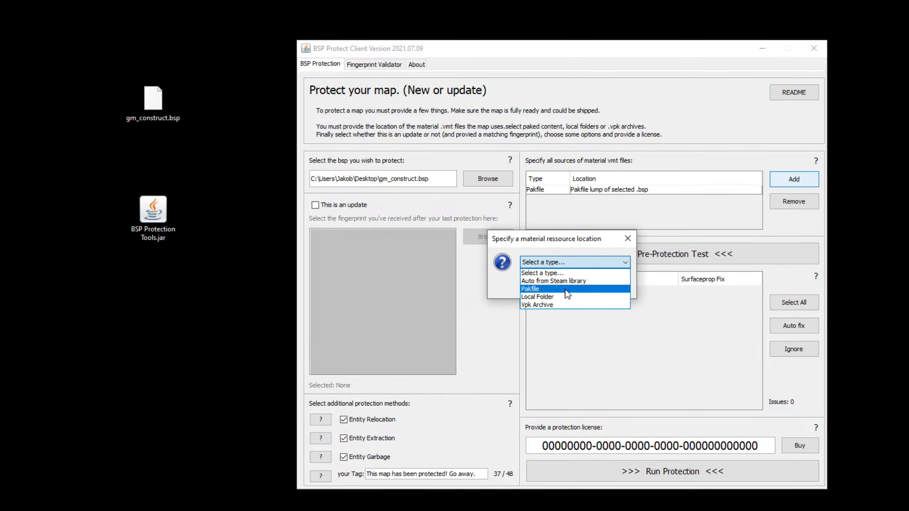
pyautogui.click(547, 304)
pyautogui.click(554, 284)
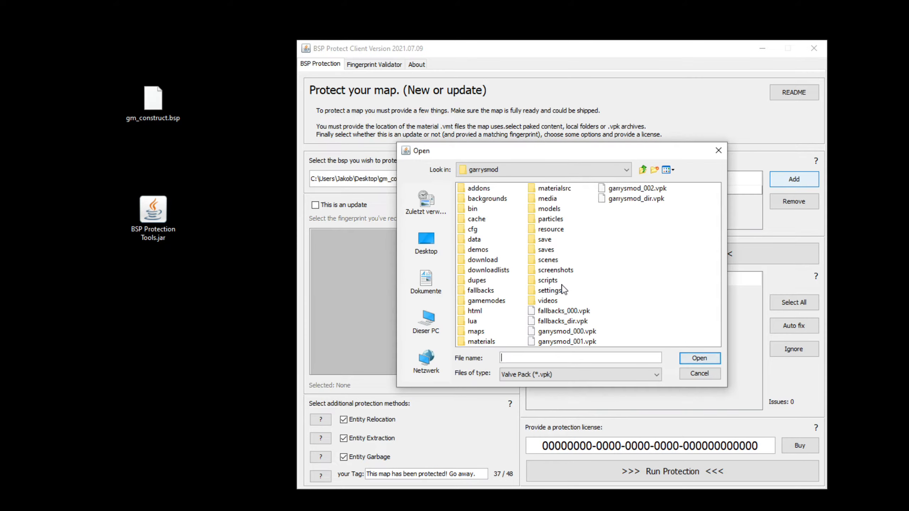
pyautogui.click(421, 253)
pyautogui.doubleClick(482, 293)
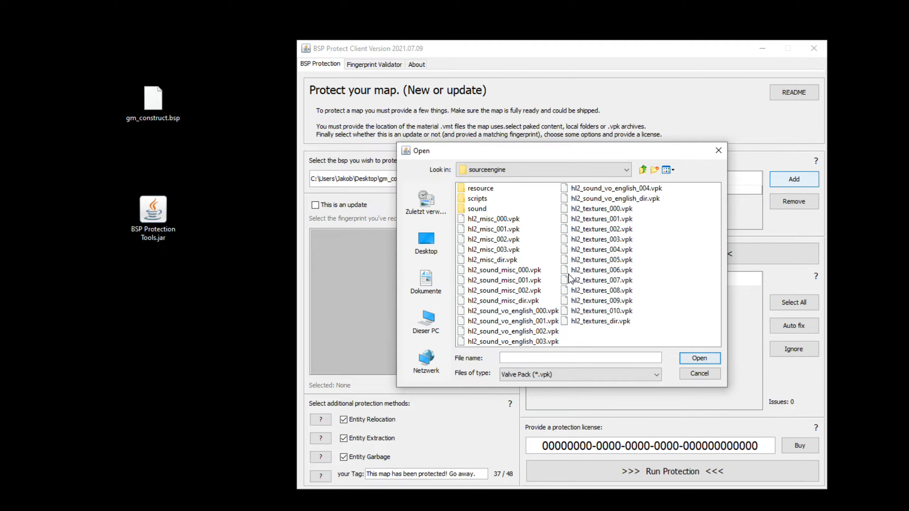
pyautogui.click(643, 169)
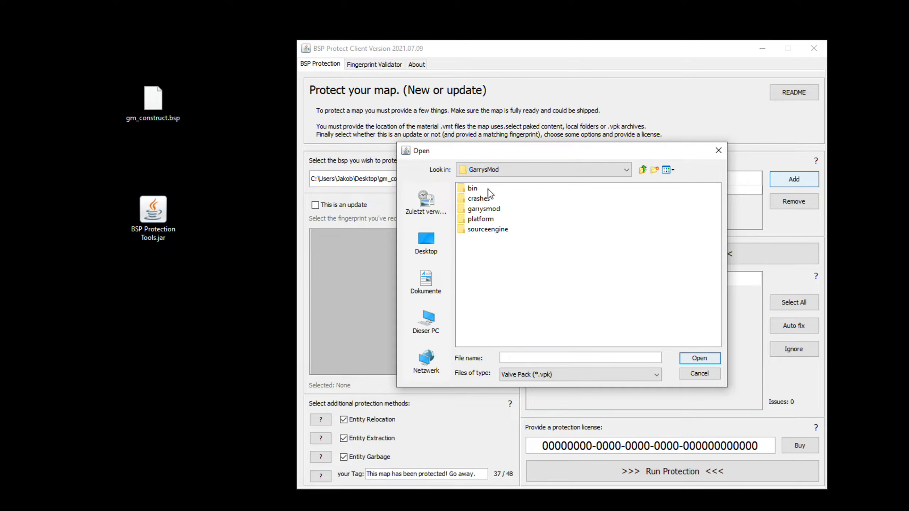
pyautogui.doubleClick(489, 208)
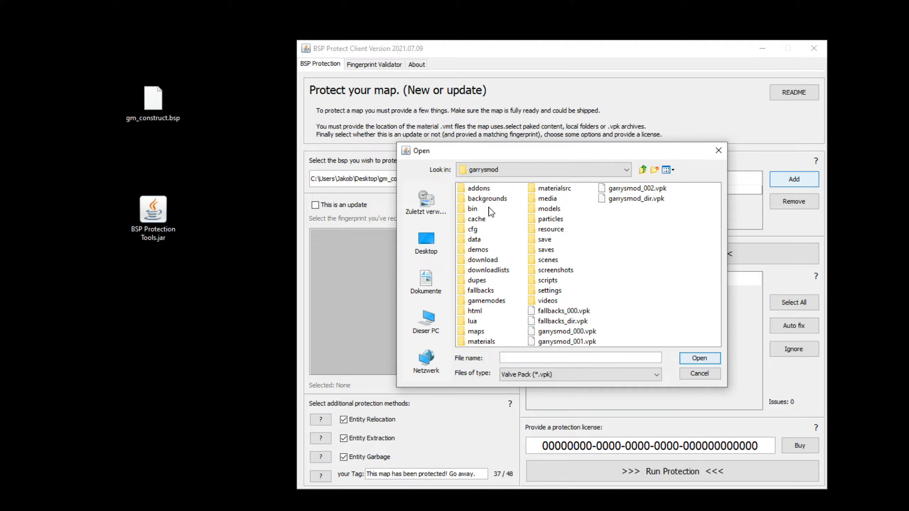
pyautogui.click(646, 203)
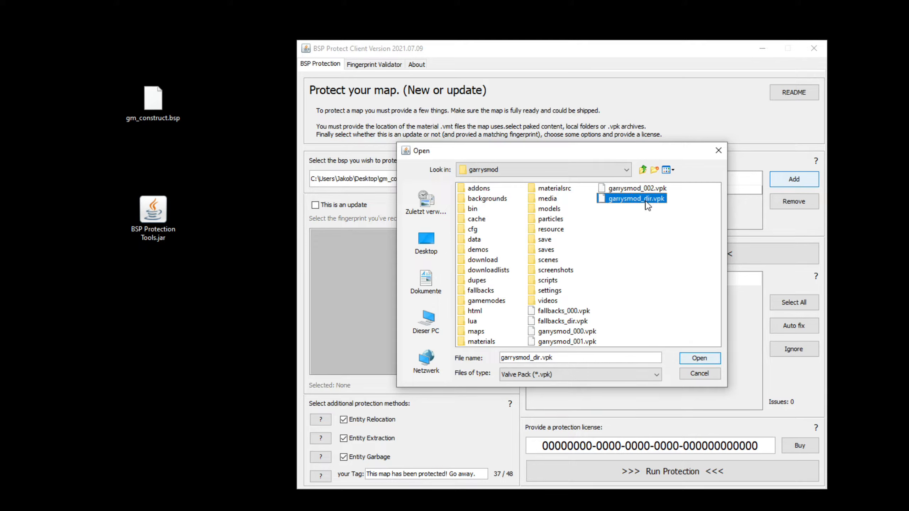
pyautogui.click(694, 359)
# - Add sourceengine\hl2_misc_dir.vpk as a second Vpk Archive material source
pyautogui.click(773, 181)
pyautogui.click(609, 266)
pyautogui.click(535, 311)
pyautogui.click(551, 283)
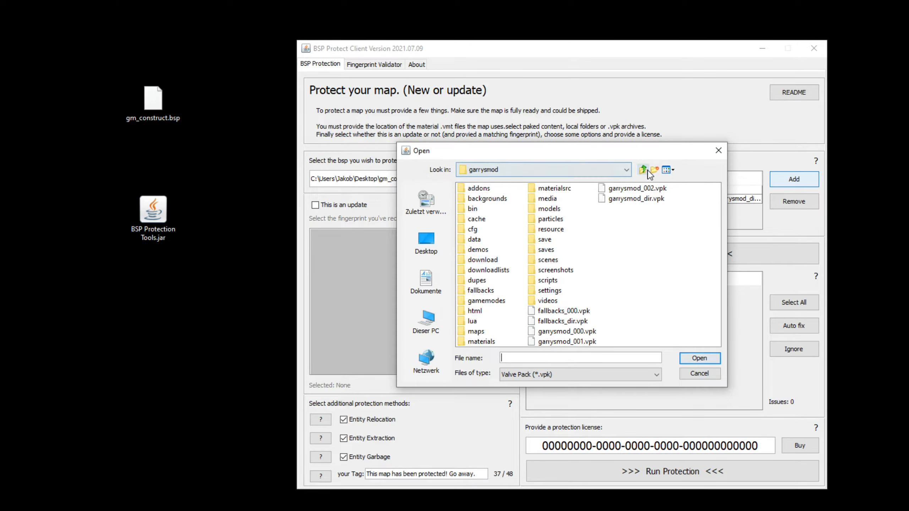
pyautogui.click(644, 170)
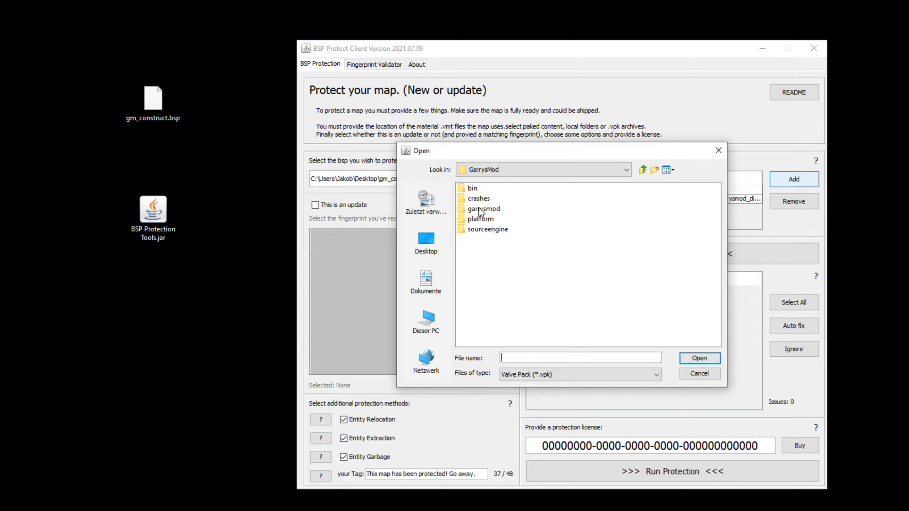
pyautogui.doubleClick(484, 231)
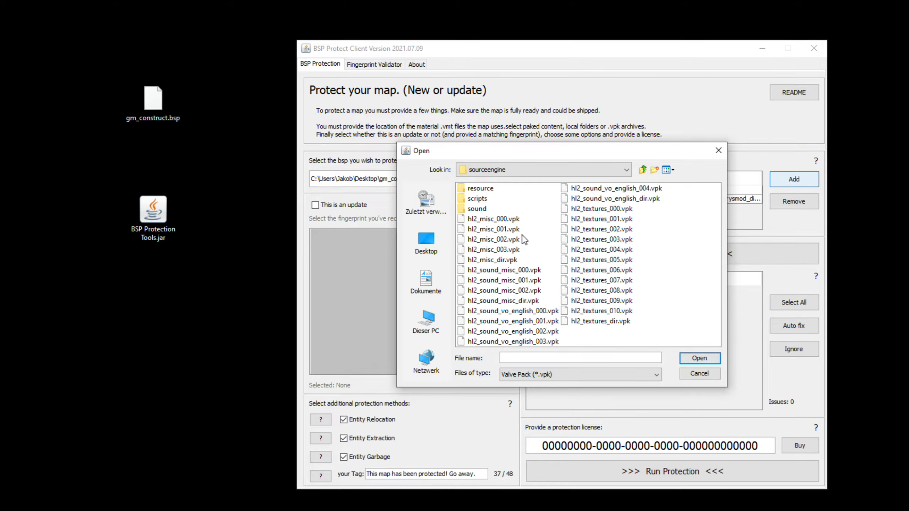
pyautogui.click(482, 260)
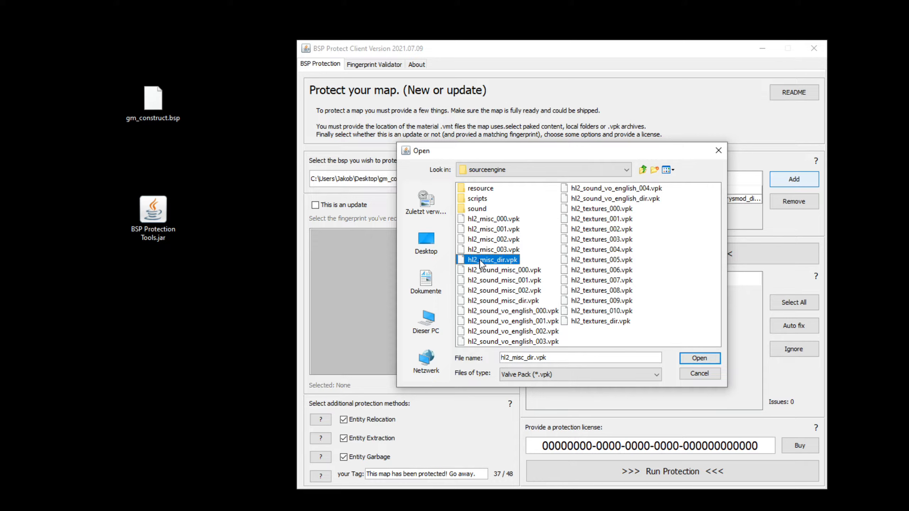
pyautogui.click(699, 358)
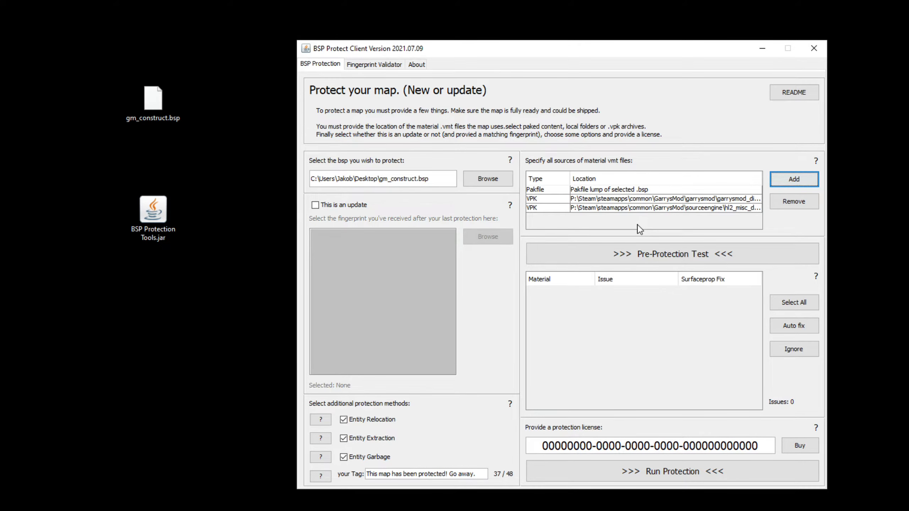
# - Run the Pre-Protection Test on gm_construct.bsp and accept its 0-issue result
pyautogui.click(677, 259)
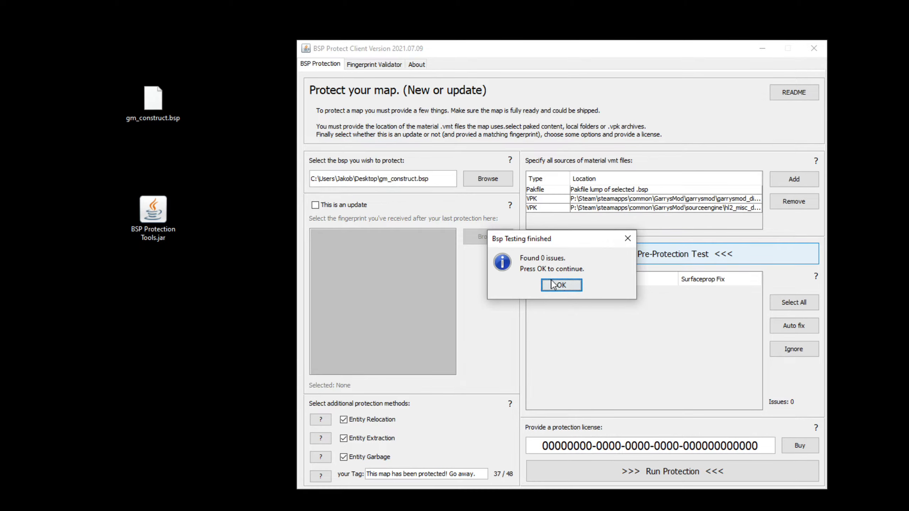
pyautogui.click(562, 286)
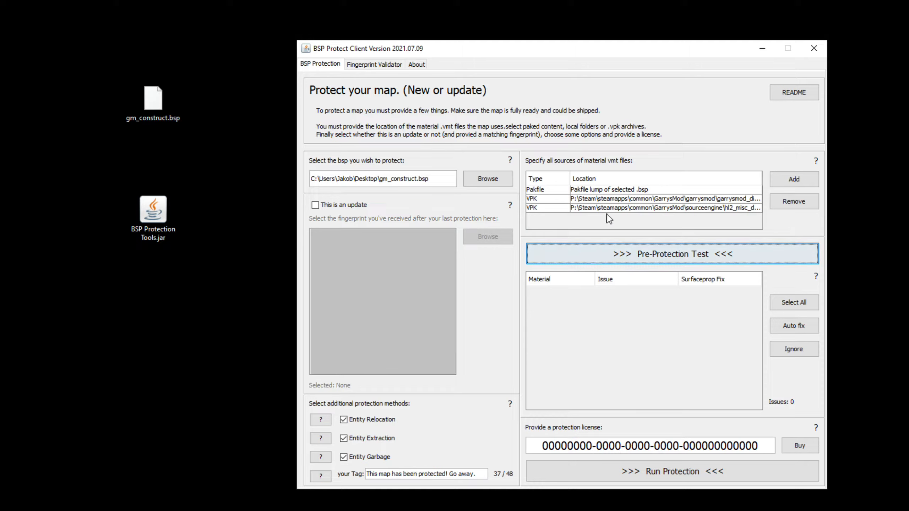
pyautogui.moveTo(609, 199); pyautogui.dragTo(625, 224)
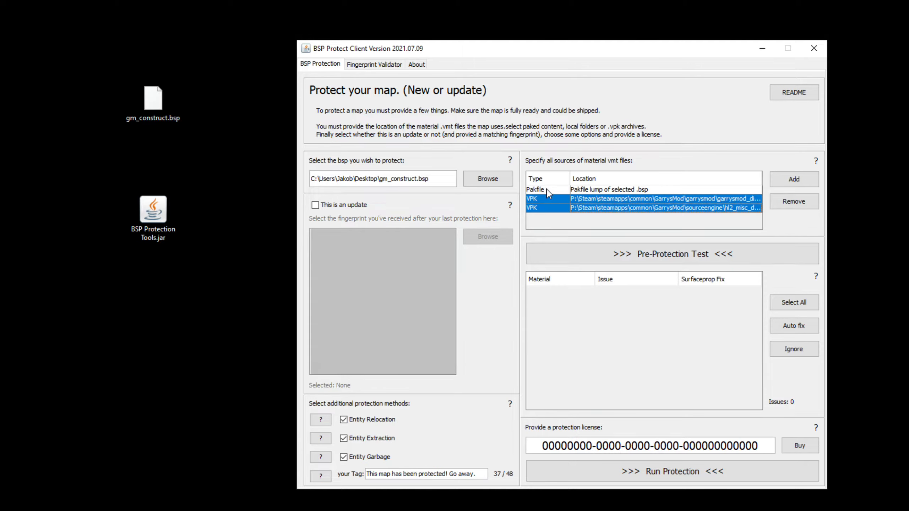
# - Remove the Pakfile source, keeping both VPKs, and rerun the test for 153 issues
pyautogui.click(777, 203)
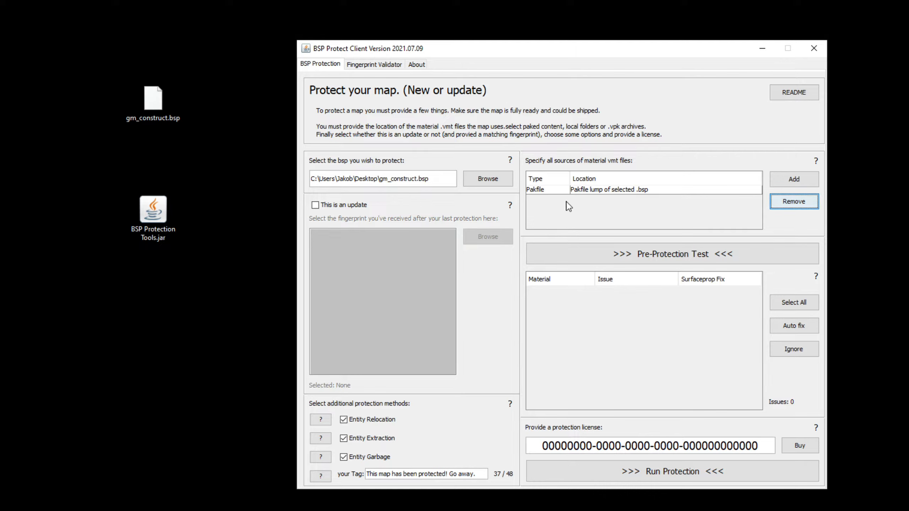
pyautogui.click(646, 254)
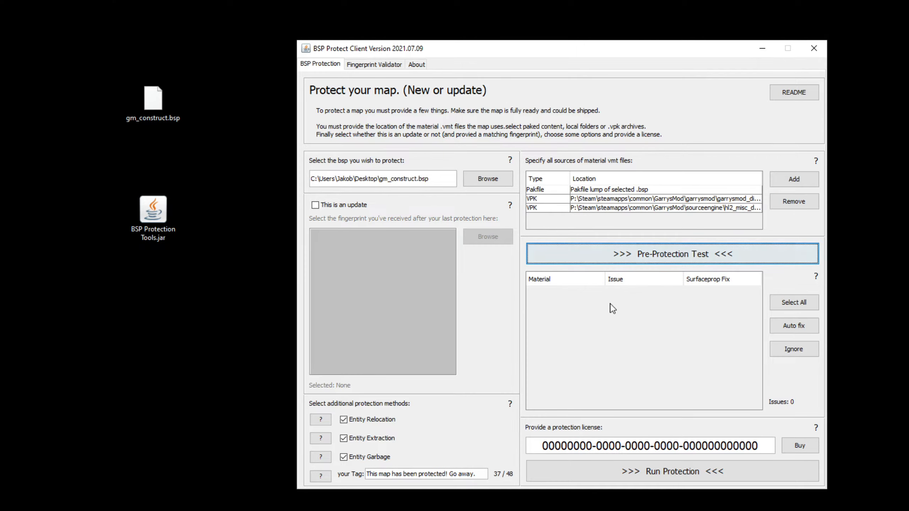
pyautogui.click(604, 195)
pyautogui.click(784, 206)
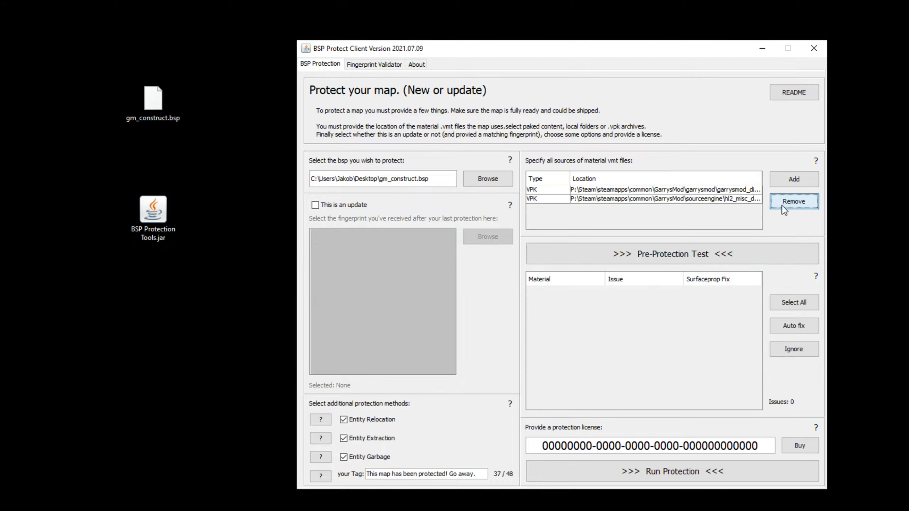
pyautogui.click(686, 252)
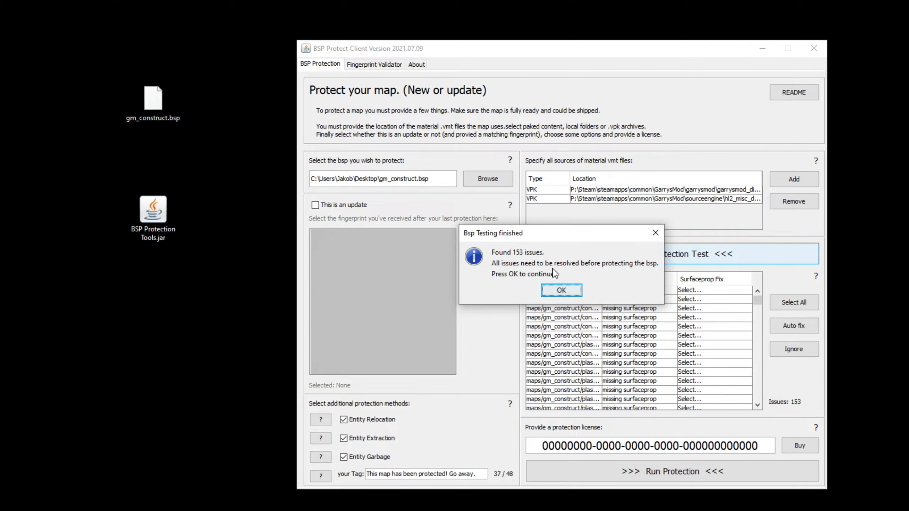
# - Dismiss the 153-issue result and cancel adding another material source
pyautogui.click(553, 289)
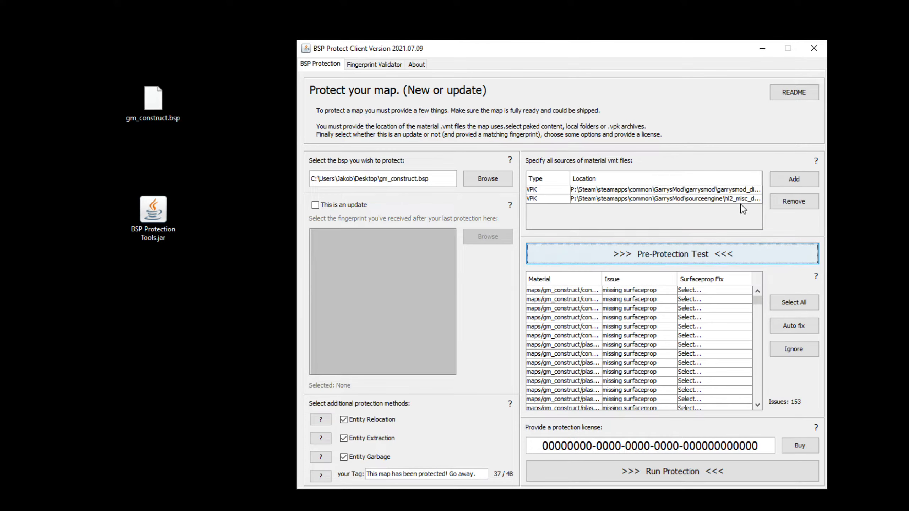
pyautogui.click(789, 183)
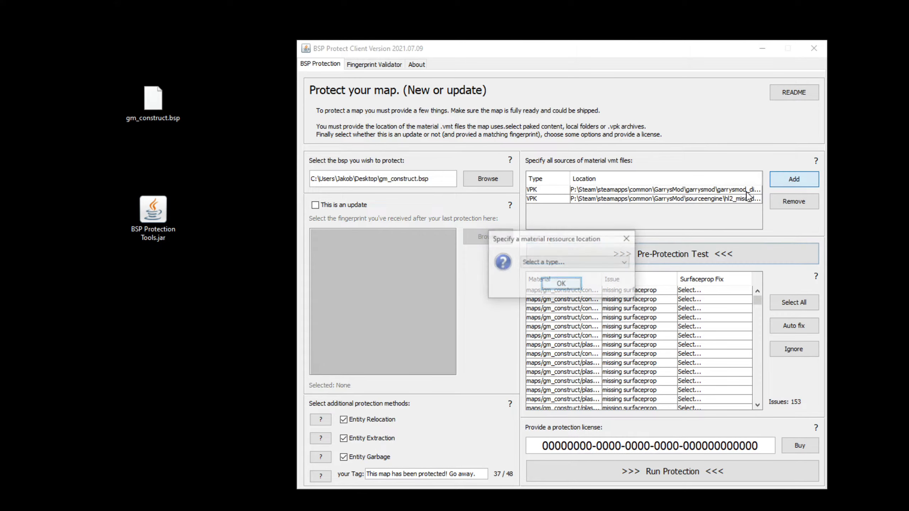
pyautogui.click(604, 262)
pyautogui.click(630, 241)
pyautogui.click(631, 241)
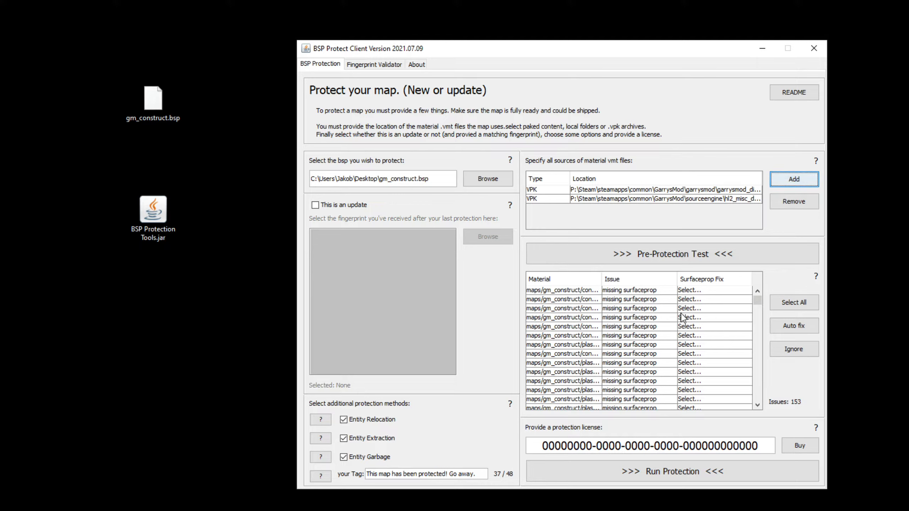
# - Set the third flagged material's Surfaceprop Fix to carpet
pyautogui.click(700, 312)
pyautogui.click(704, 311)
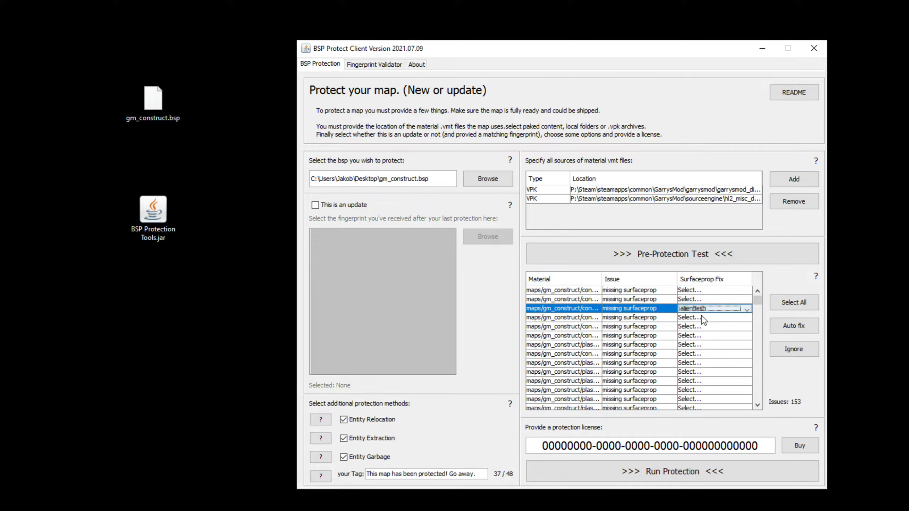
pyautogui.click(711, 311)
pyautogui.scroll(-2, 710, 344)
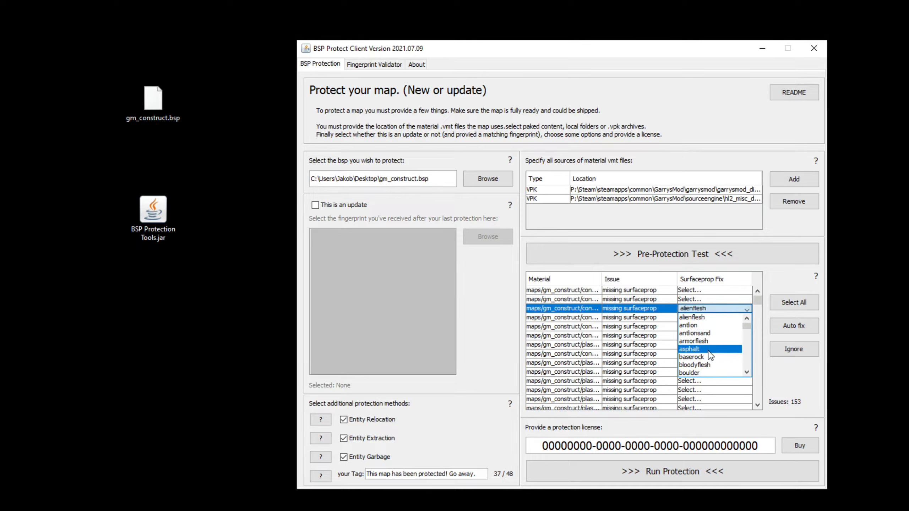
pyautogui.click(696, 342)
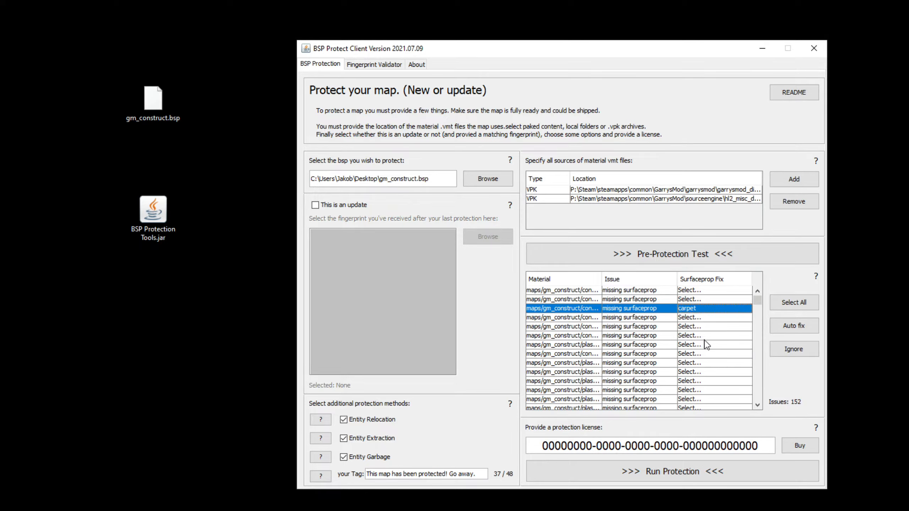
pyautogui.scroll(-4, 726, 336)
# - Auto fix all flagged materials, then ignore the remaining ones so Issues reads 0
pyautogui.click(792, 310)
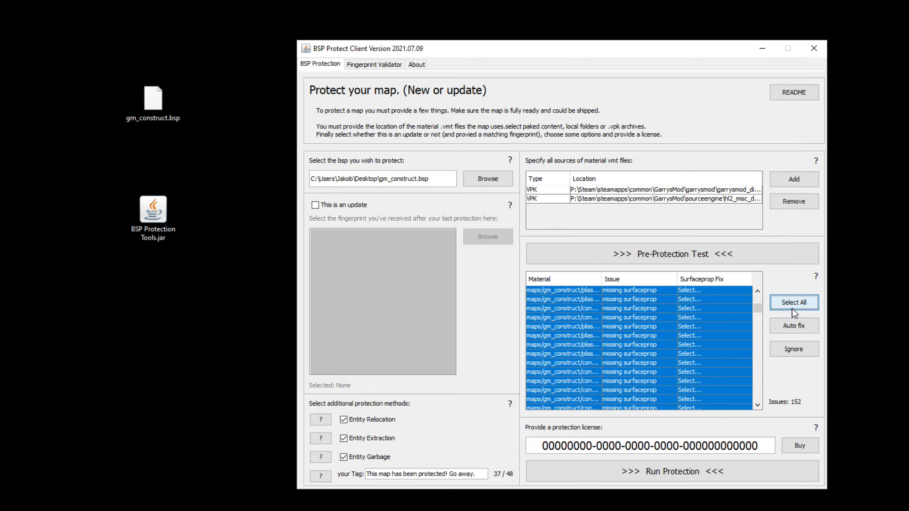
pyautogui.click(792, 326)
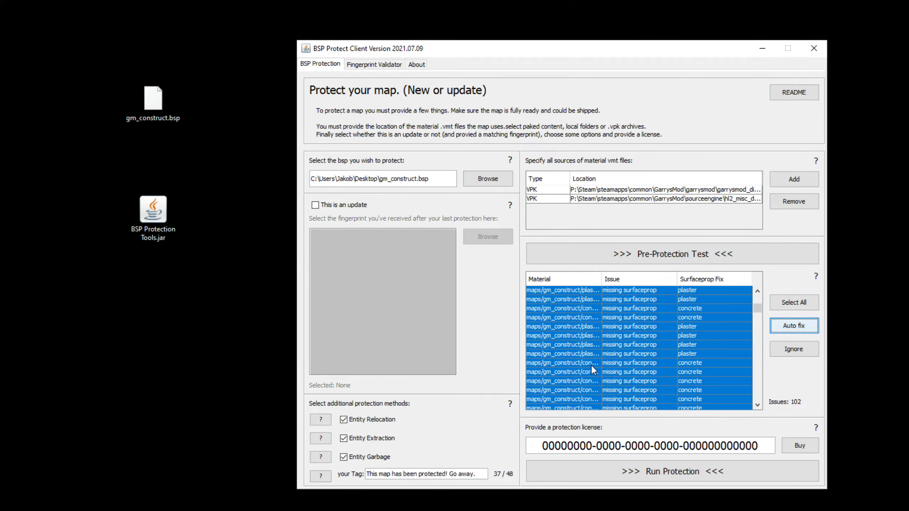
pyautogui.click(806, 304)
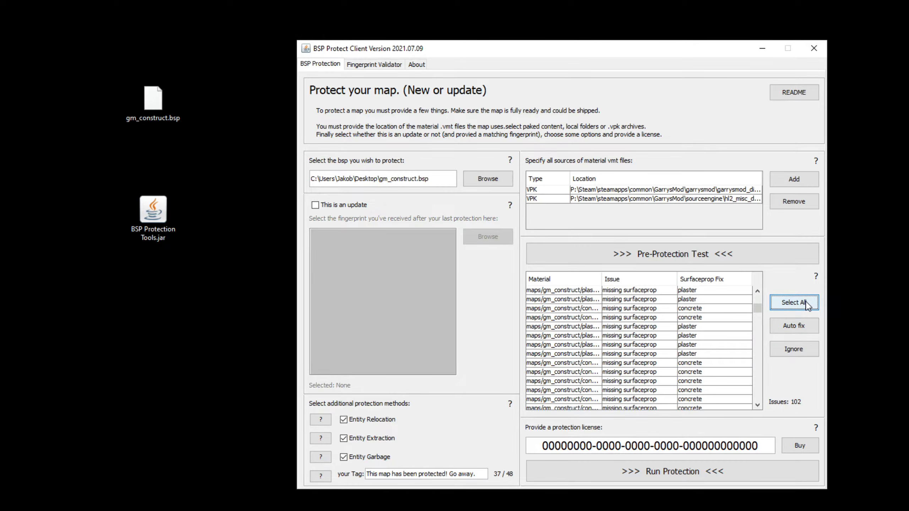
pyautogui.click(805, 350)
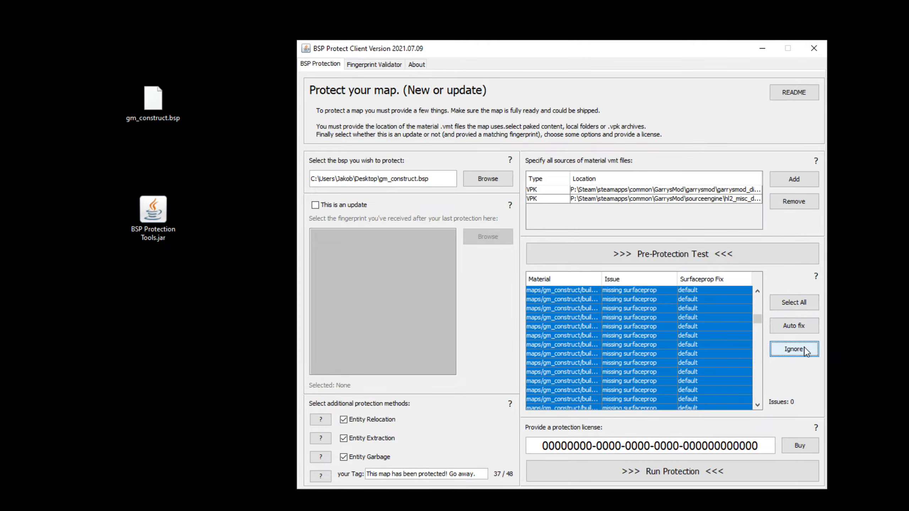
# - Re-add the map's Pakfile as a source and rerun the test, confirming 0 issues
pyautogui.click(777, 183)
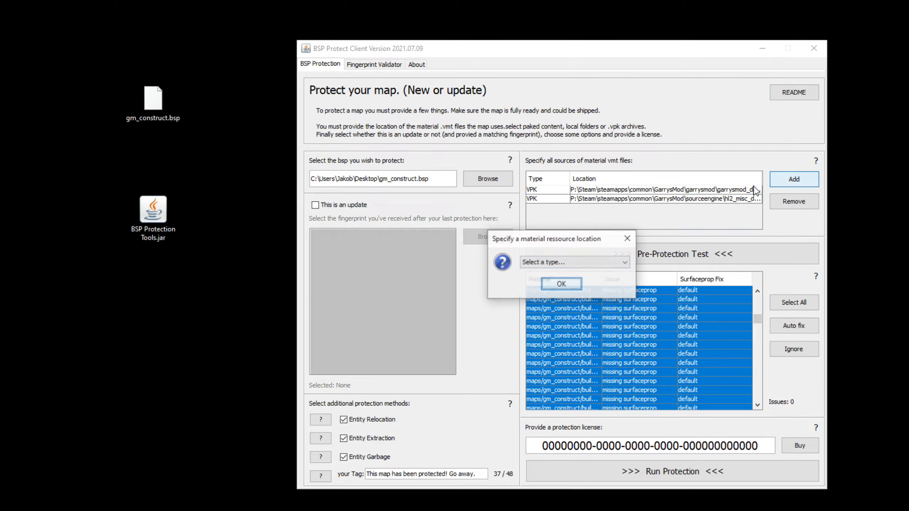
pyautogui.click(593, 265)
pyautogui.click(566, 281)
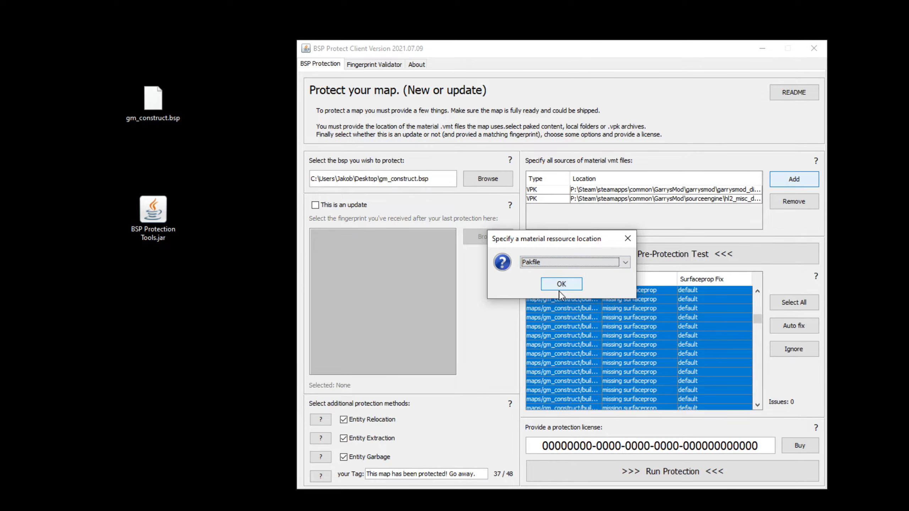
pyautogui.click(560, 287)
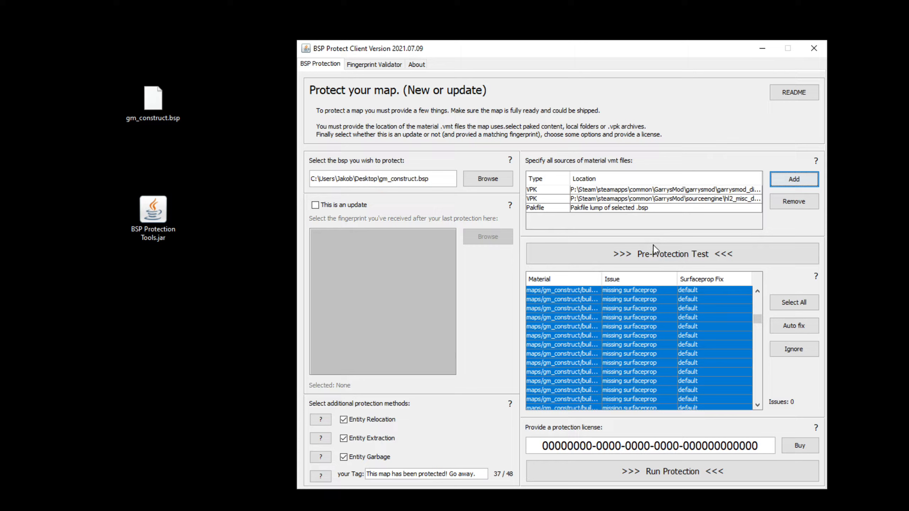
pyautogui.click(656, 261)
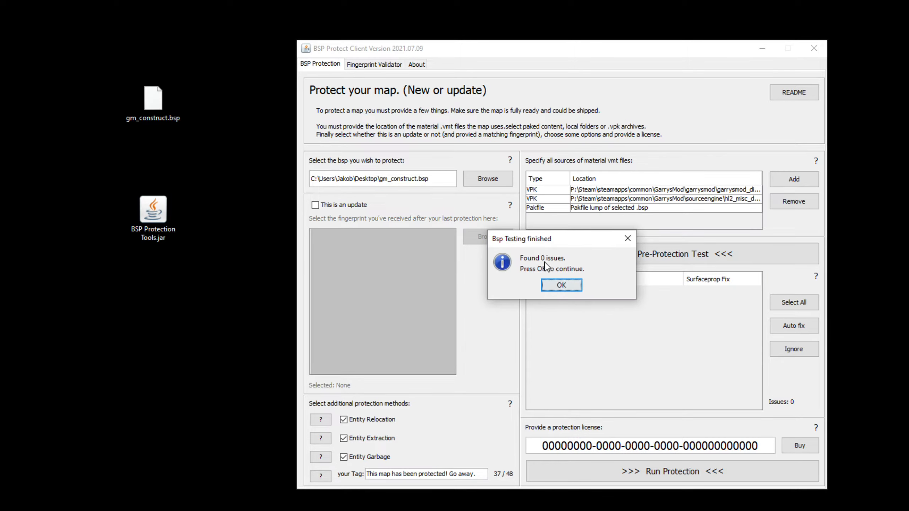
pyautogui.click(563, 285)
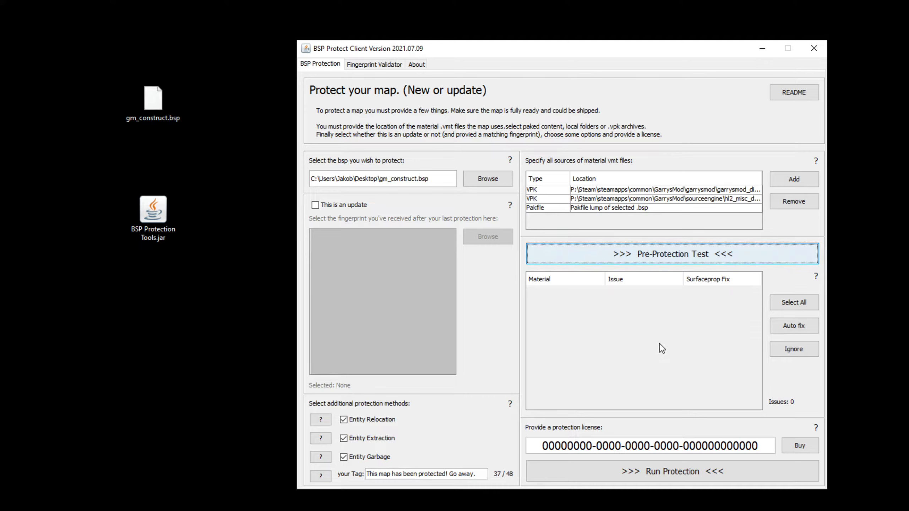
# - Replace the rejected placeholder with the purchased license key and run protection again
pyautogui.click(662, 475)
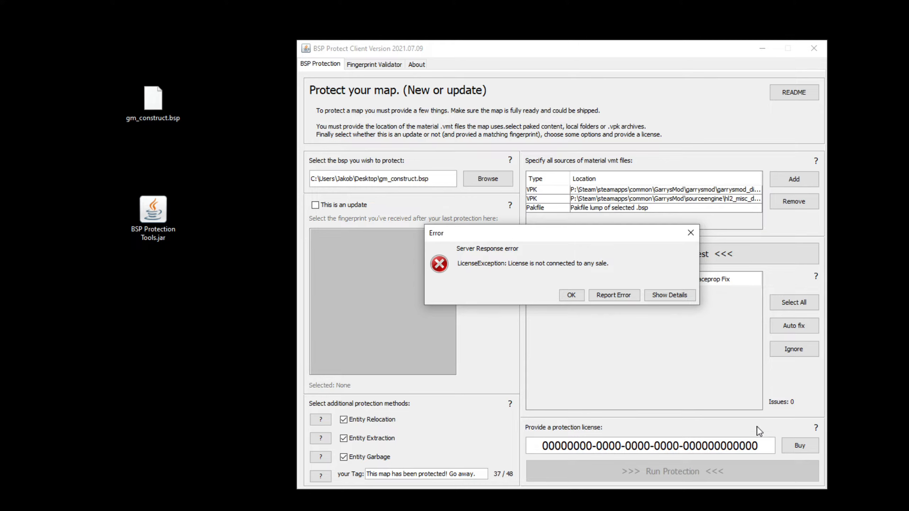
pyautogui.click(569, 299)
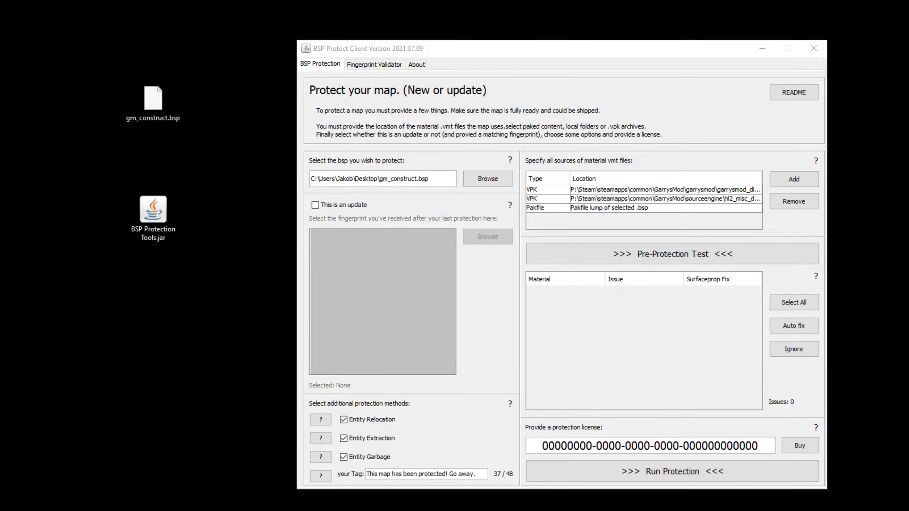
pyautogui.moveTo(540, 446); pyautogui.dragTo(773, 445)
pyautogui.hotkey('ctrl', 'v')
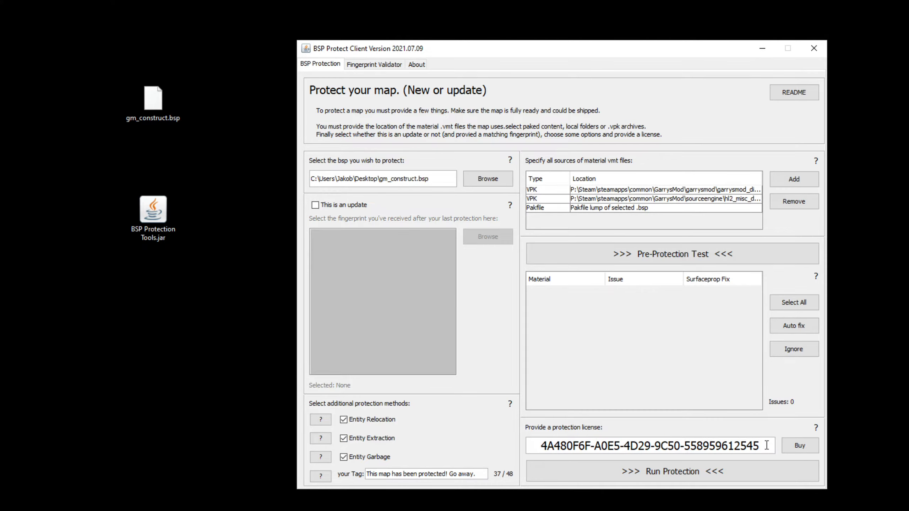
pyautogui.click(685, 471)
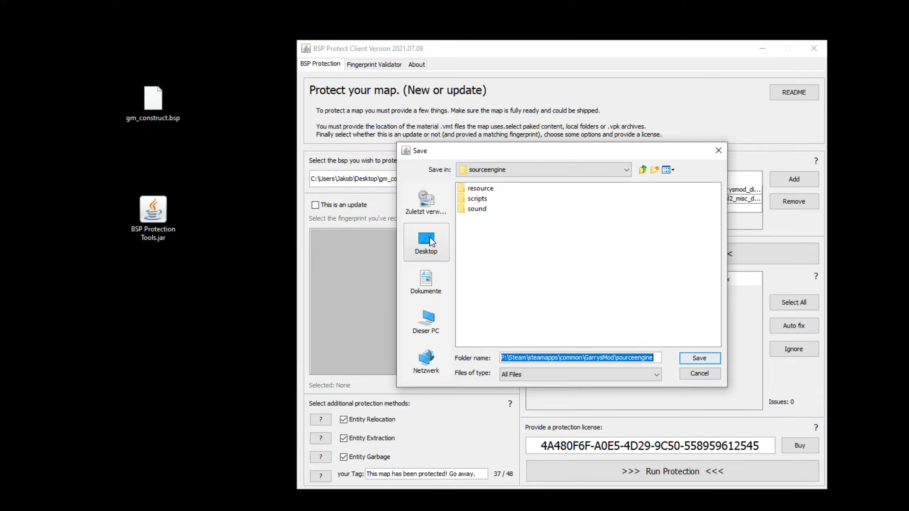
# - Save the protected map to the Desktop renamed gm_construct_obf.bsp, declining the review prompt
pyautogui.click(445, 247)
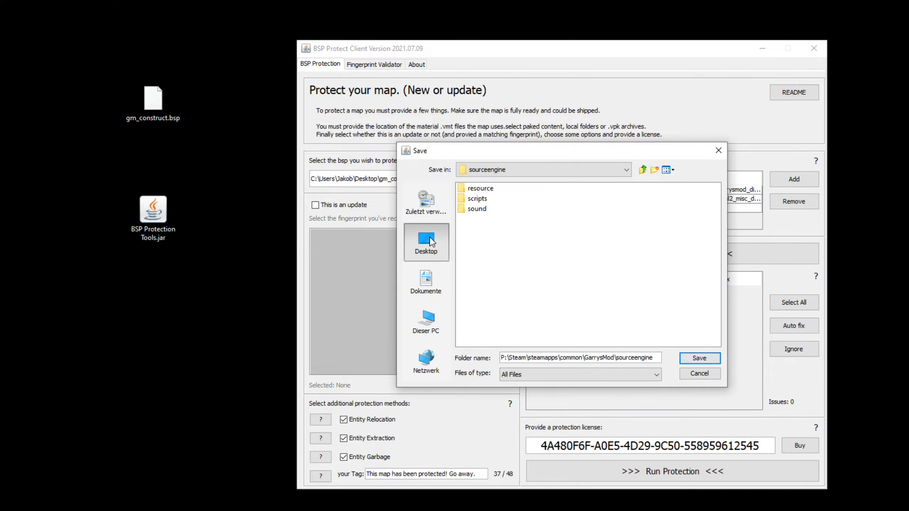
pyautogui.click(692, 360)
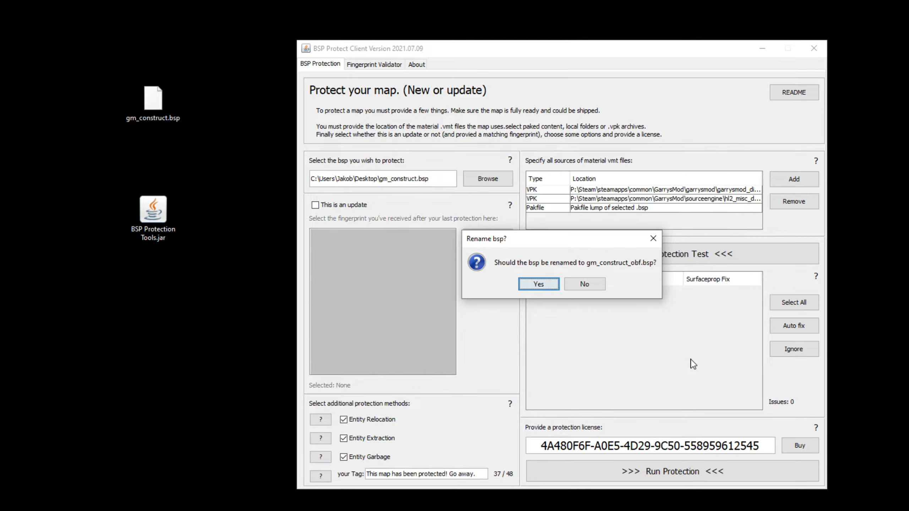
pyautogui.click(538, 284)
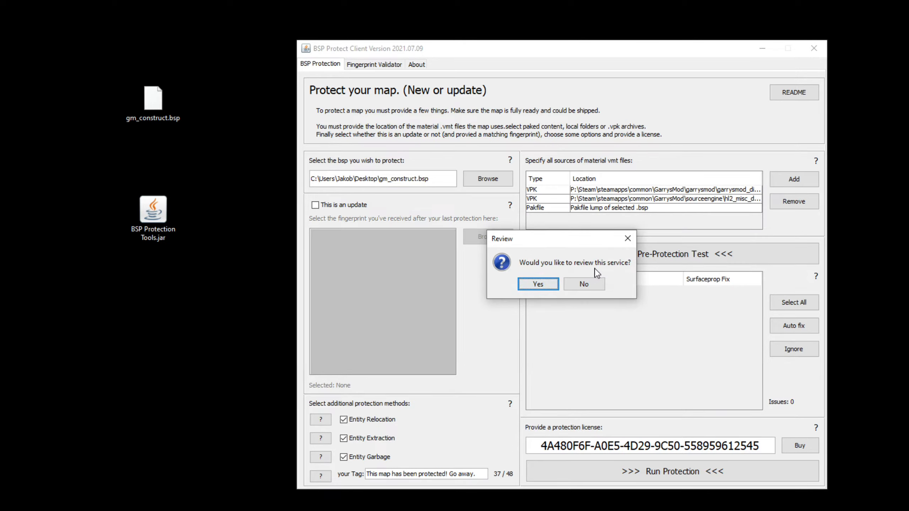
pyautogui.click(584, 285)
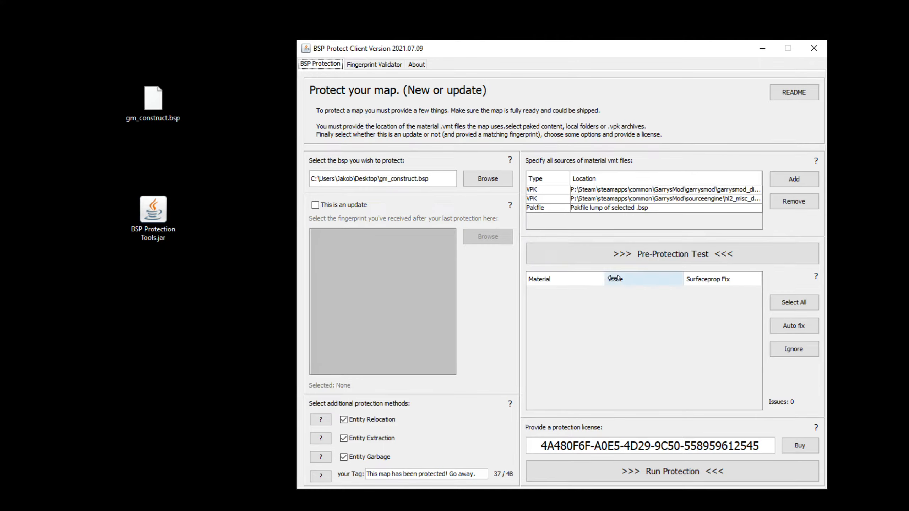
pyautogui.click(762, 53)
pyautogui.moveTo(0, 68); pyautogui.dragTo(413, 109)
pyautogui.click(423, 156)
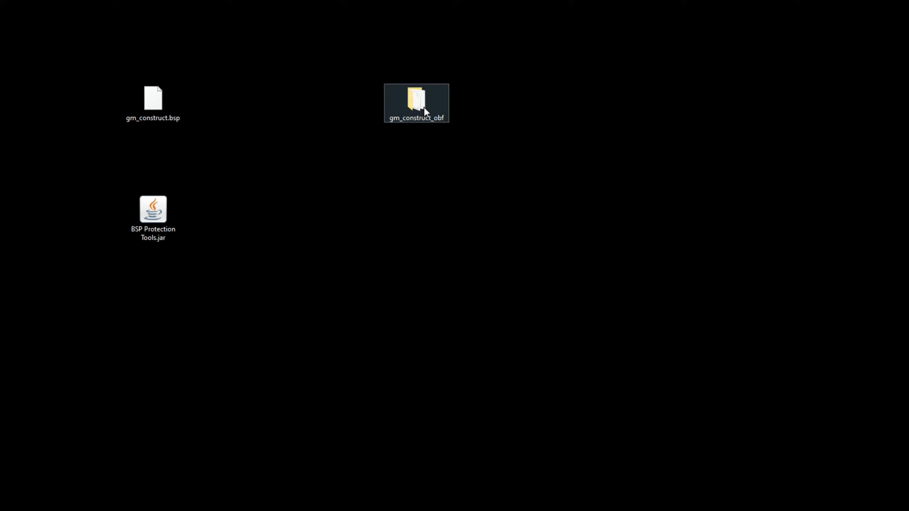
# - Open gm_construct_obf and check the sizes of the .bsp, .lmp and fingerprint files
pyautogui.moveTo(335, 32); pyautogui.dragTo(494, 187)
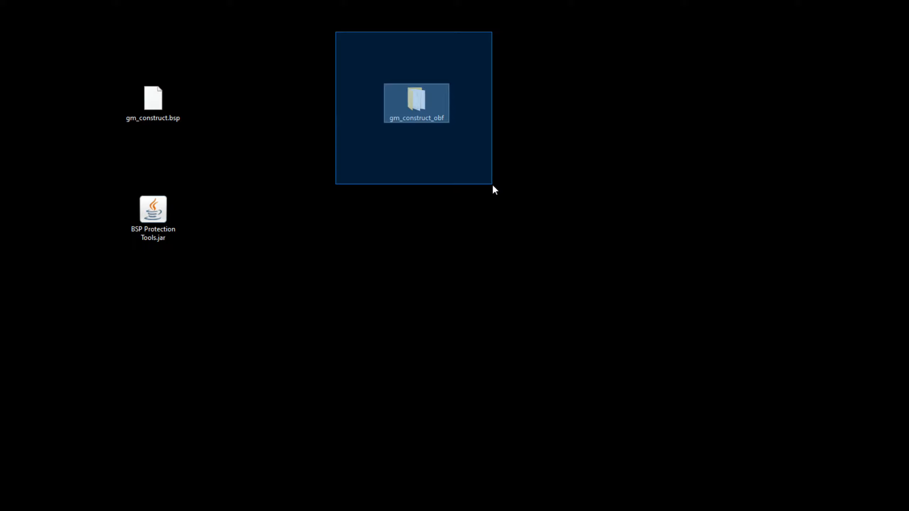
pyautogui.doubleClick(402, 100)
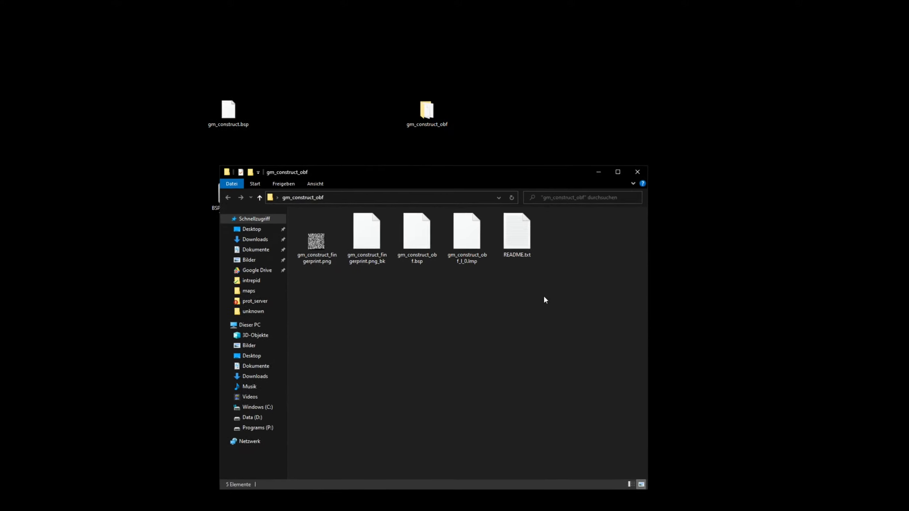
pyautogui.click(426, 242)
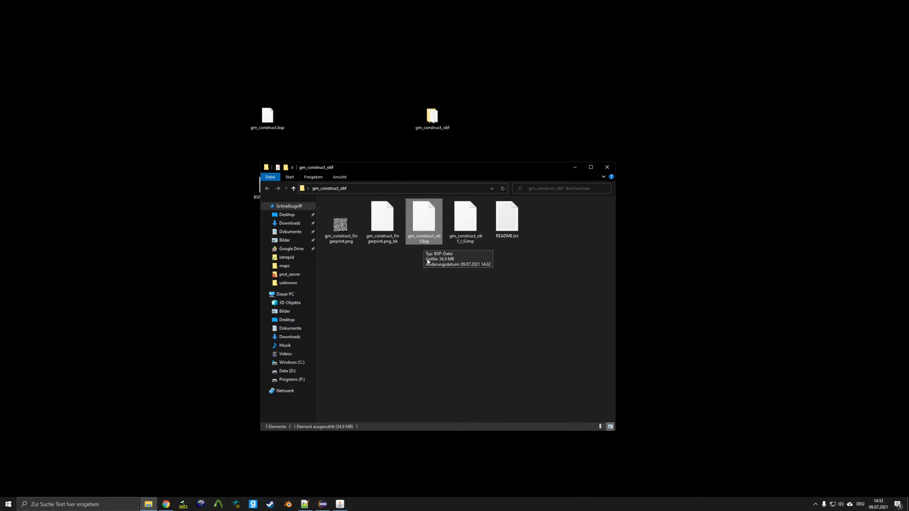
pyautogui.click(464, 241)
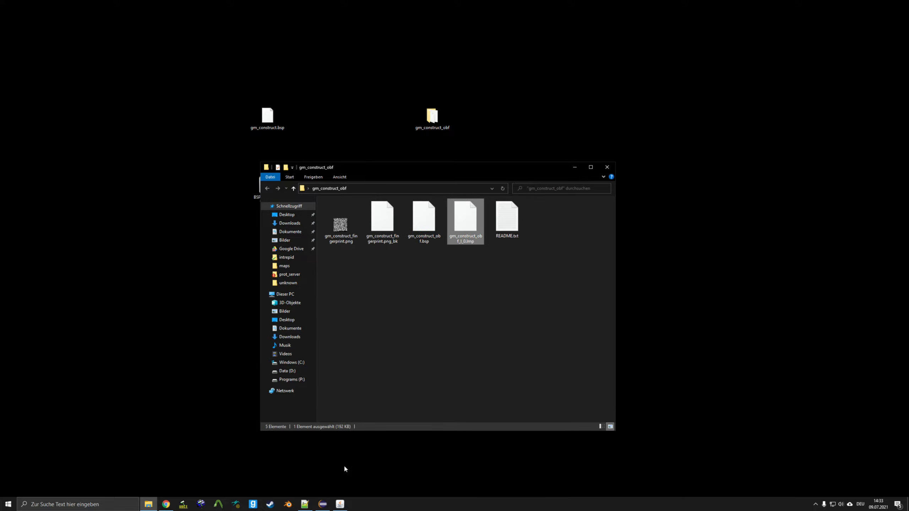
pyautogui.click(336, 508)
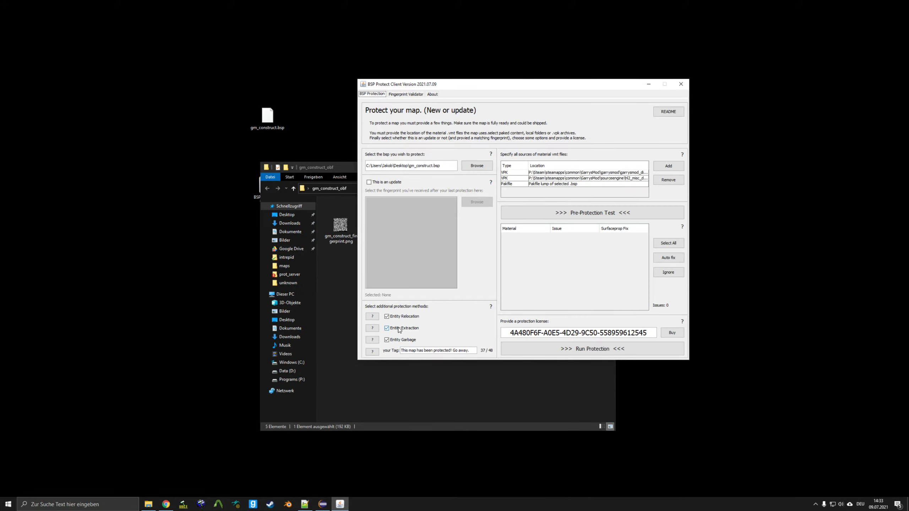
pyautogui.click(649, 85)
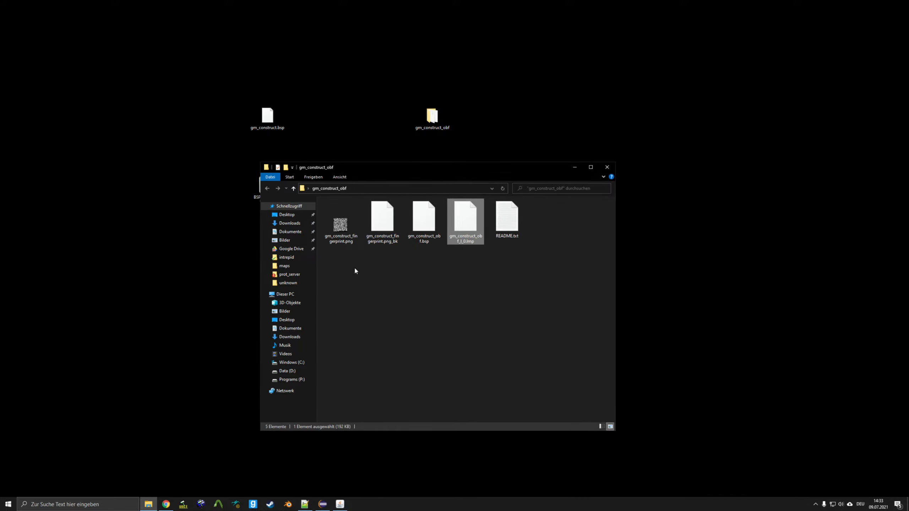
pyautogui.click(344, 231)
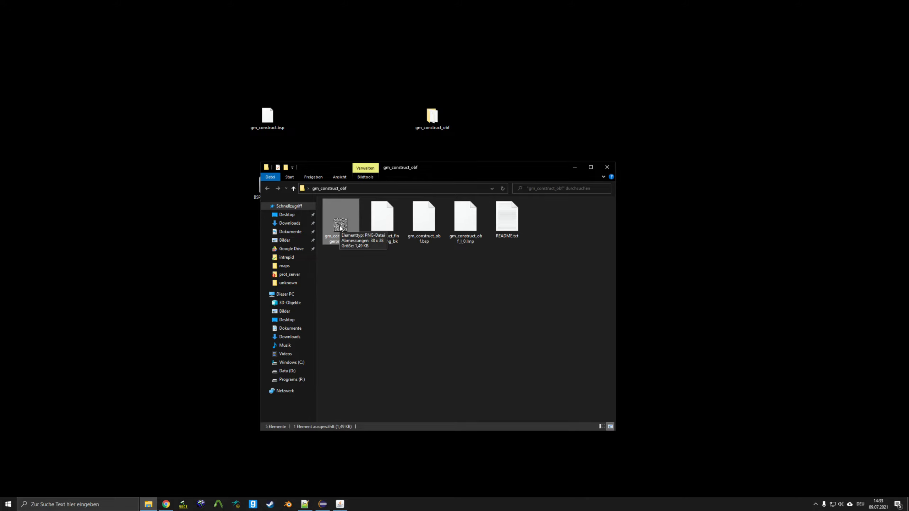
# - Read README.txt in an enlarged Notepad window, then close it
pyautogui.doubleClick(500, 223)
pyautogui.moveTo(316, 172); pyautogui.dragTo(674, 113)
pyautogui.moveTo(762, 261); pyautogui.dragTo(876, 390)
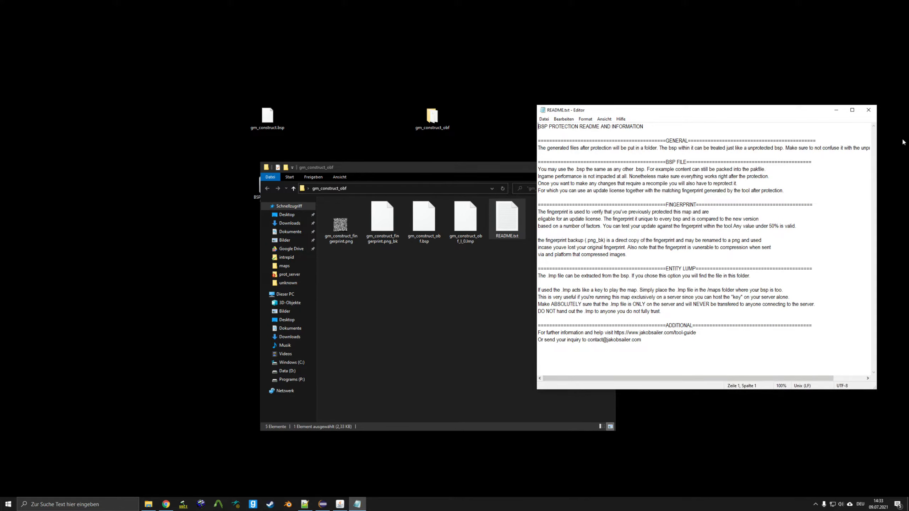
pyautogui.click(869, 111)
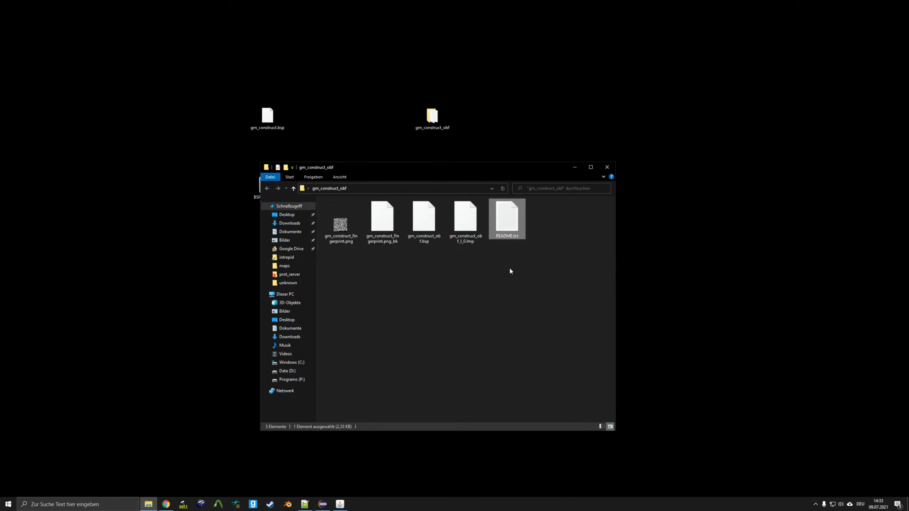
pyautogui.click(487, 276)
pyautogui.moveTo(385, 165); pyautogui.dragTo(526, 152)
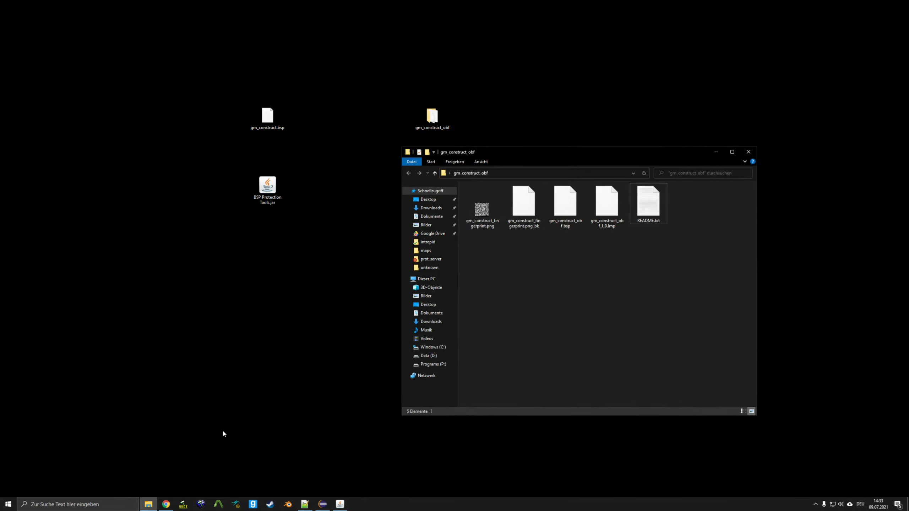
# - Delete the old gm_construct_obf.bsp and gm_construct_obf_l_0.lmp from Garry's Mod's garrysmod\maps folder
pyautogui.rightClick(148, 504)
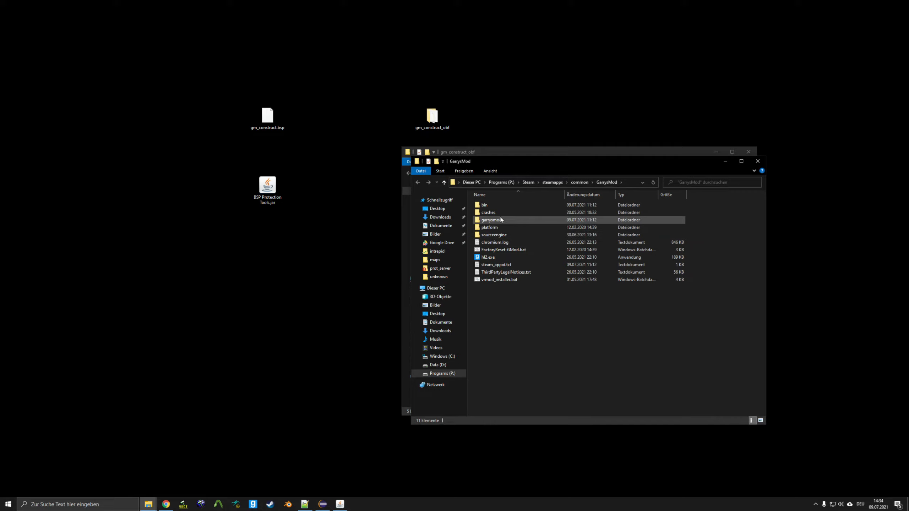
pyautogui.doubleClick(509, 219)
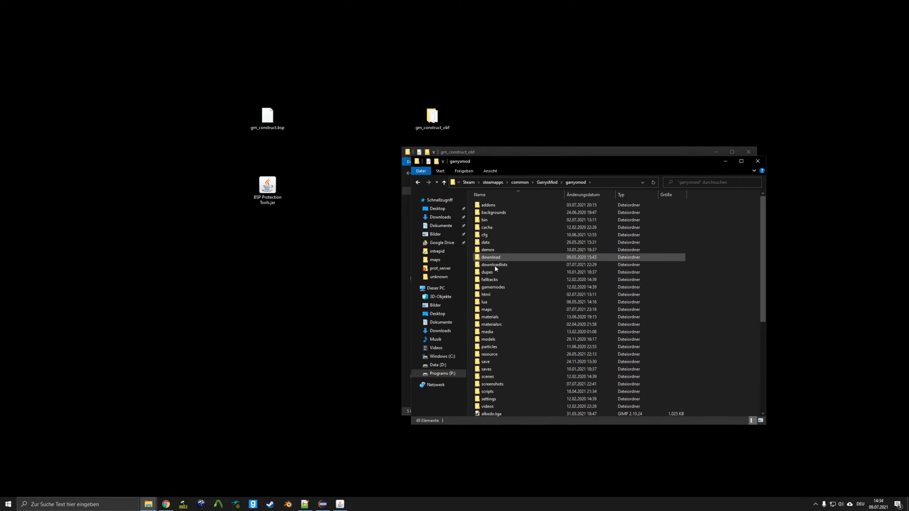
pyautogui.doubleClick(491, 311)
pyautogui.moveTo(540, 164); pyautogui.dragTo(186, 147)
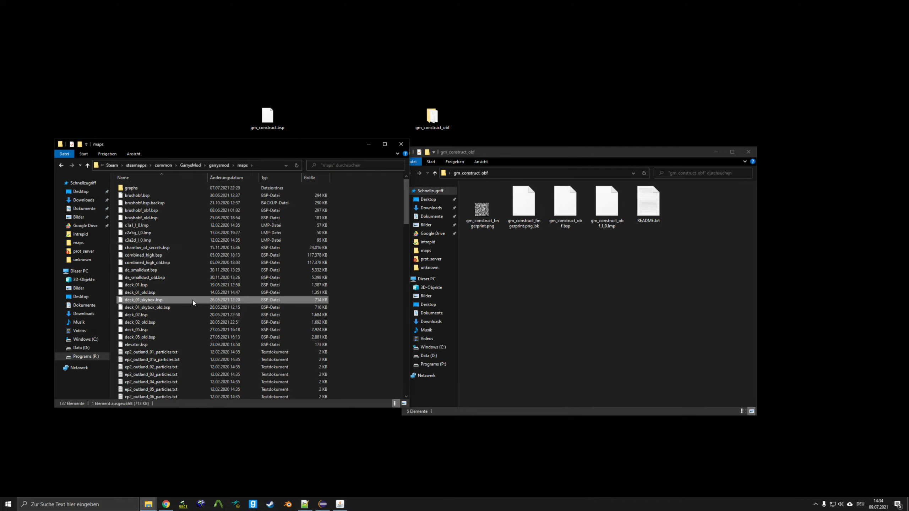
pyautogui.press('g')
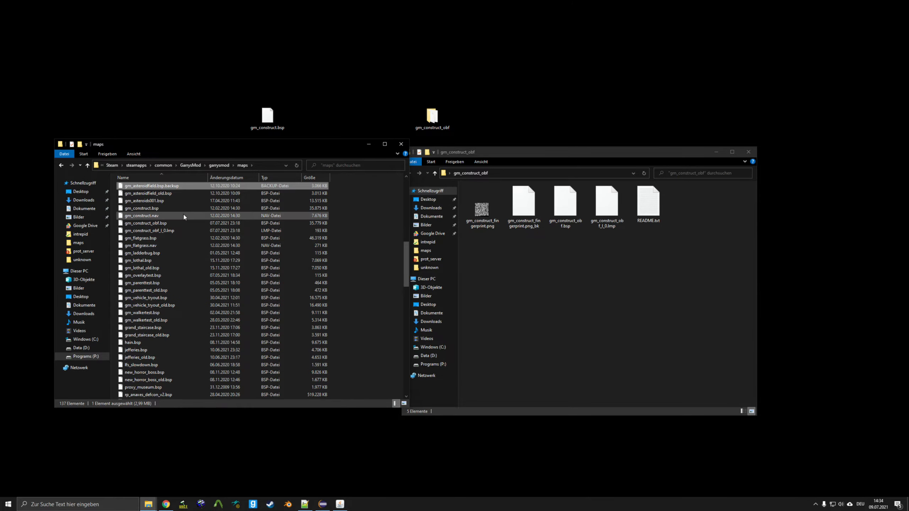
pyautogui.click(185, 225)
pyautogui.press('Delete')
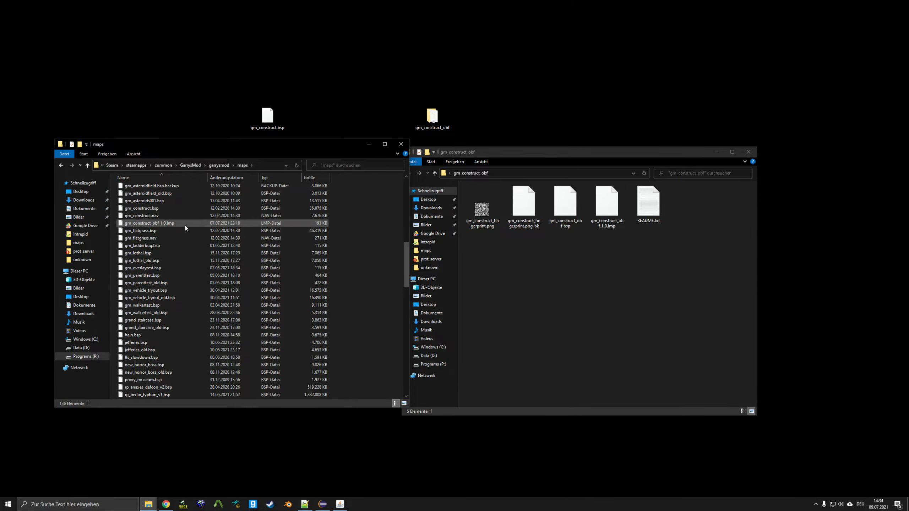
pyautogui.click(184, 225)
pyautogui.press('Delete')
# - Paste the newly protected gm_construct_obf.bsp into the maps folder and launch Garry's Mod
pyautogui.click(565, 203)
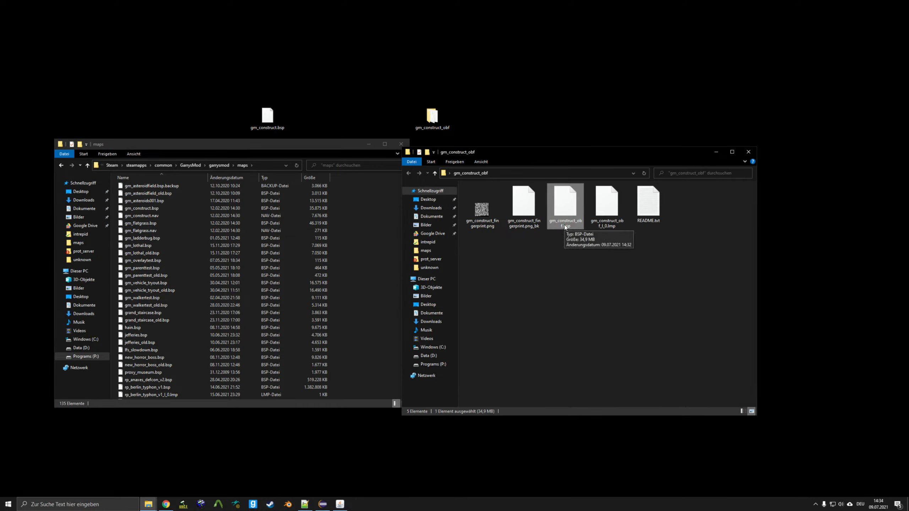
pyautogui.click(353, 233)
pyautogui.hotkey('ctrl', 'v')
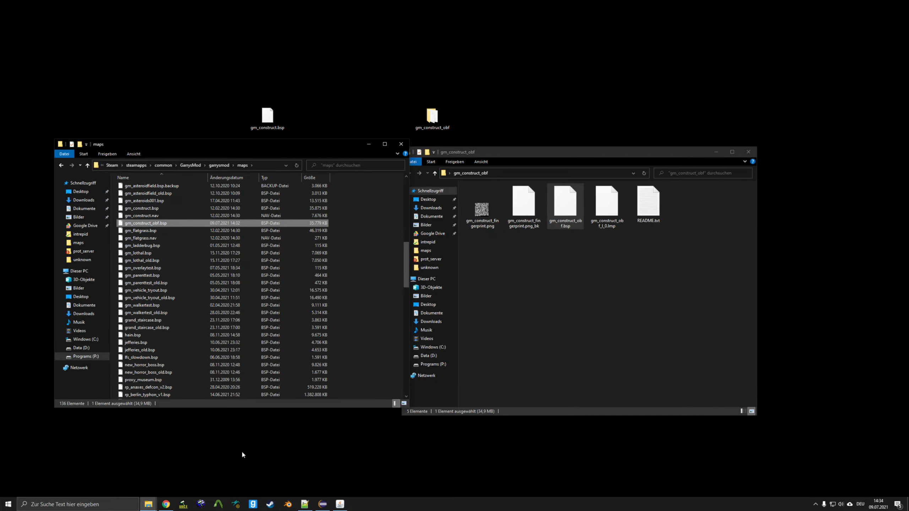
pyautogui.click(253, 504)
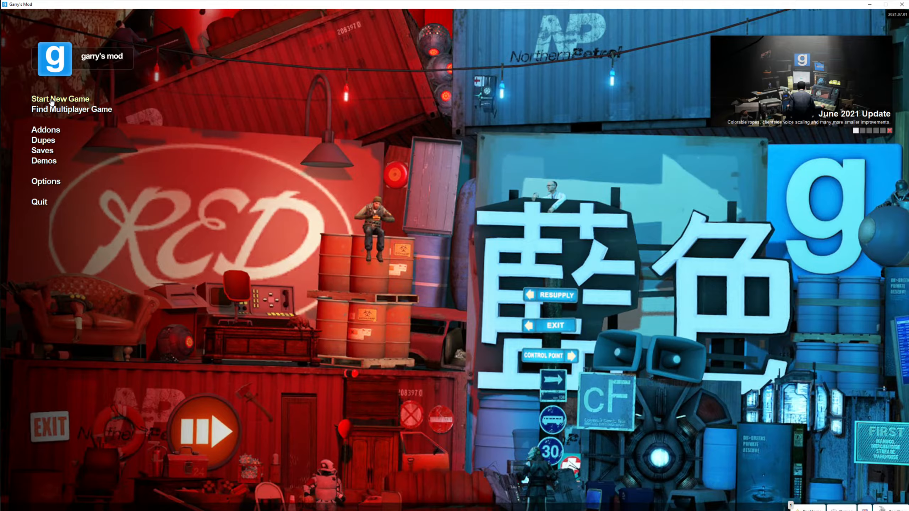
# - Start a new Sandbox game on the gm_construct_obf map
pyautogui.click(51, 101)
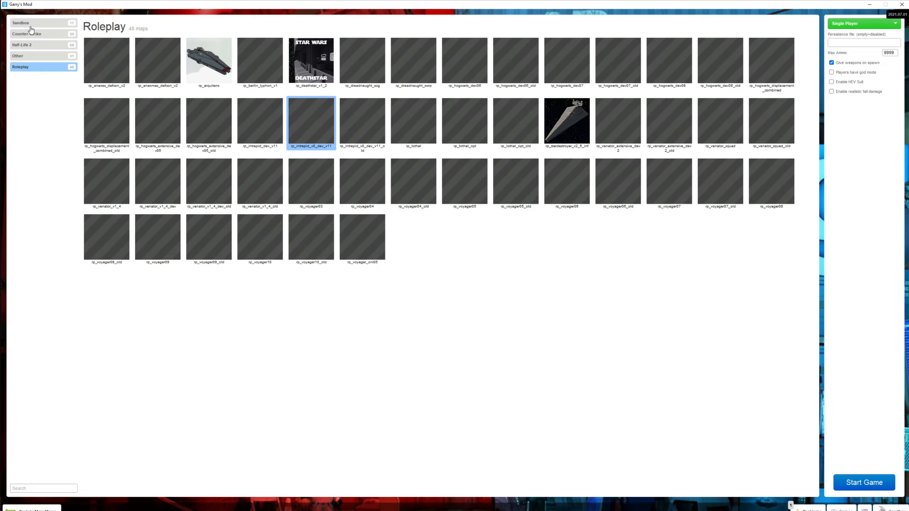
pyautogui.click(29, 23)
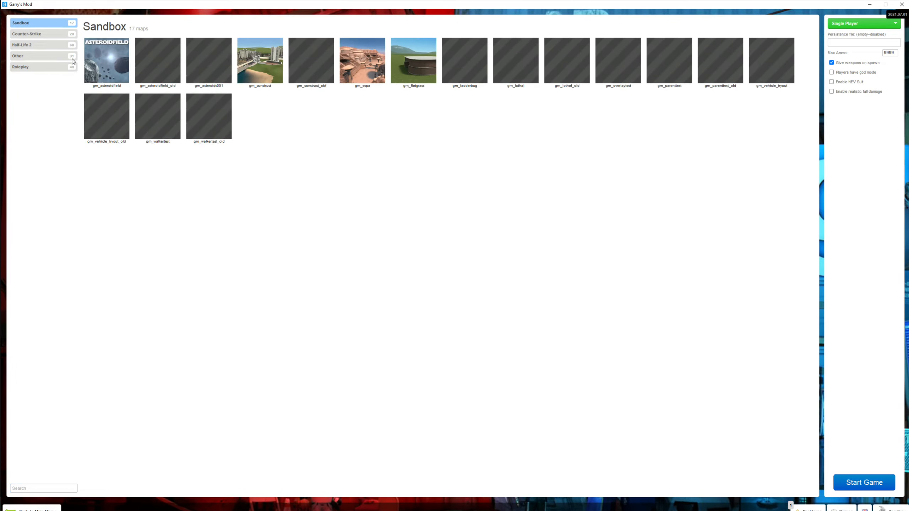
pyautogui.click(304, 86)
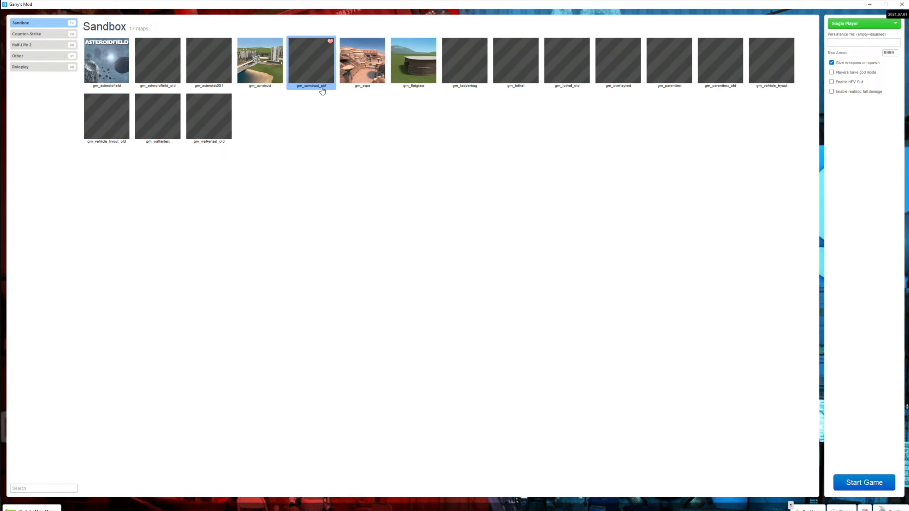
pyautogui.click(872, 486)
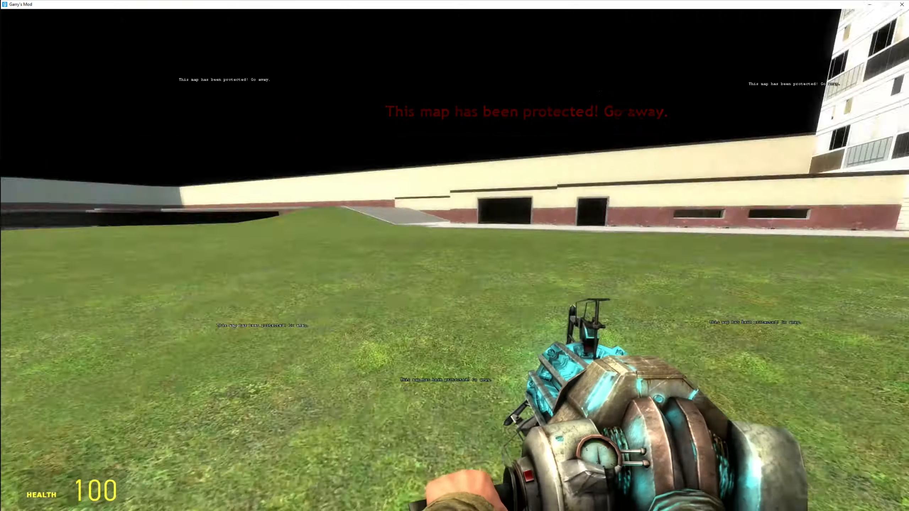
# - Explore the protected map, firing the physics gun at manhacks and respawning after dying
pyautogui.click(455, 260)
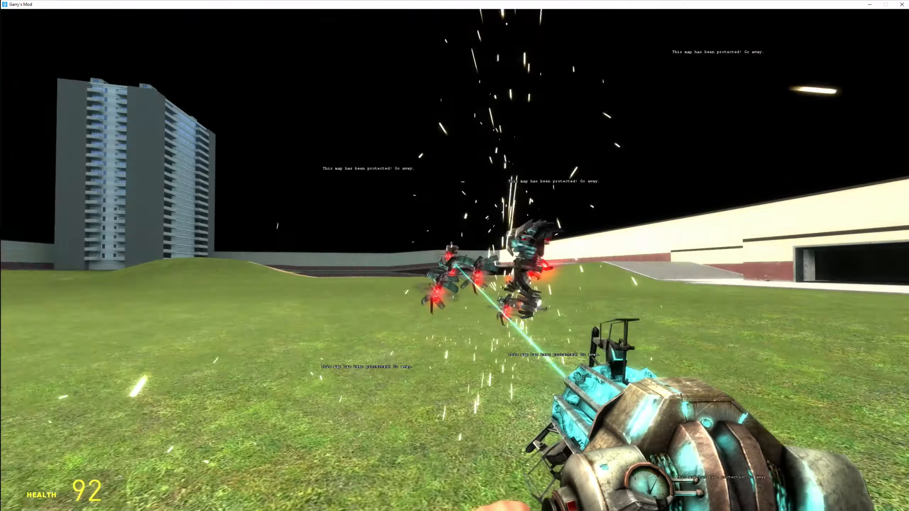
pyautogui.press('b')
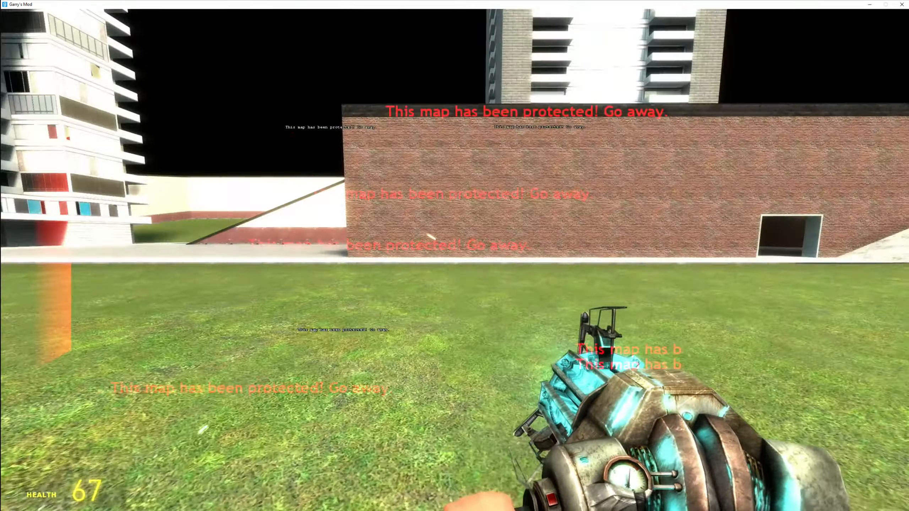
pyautogui.press('v')
pyautogui.press('w')
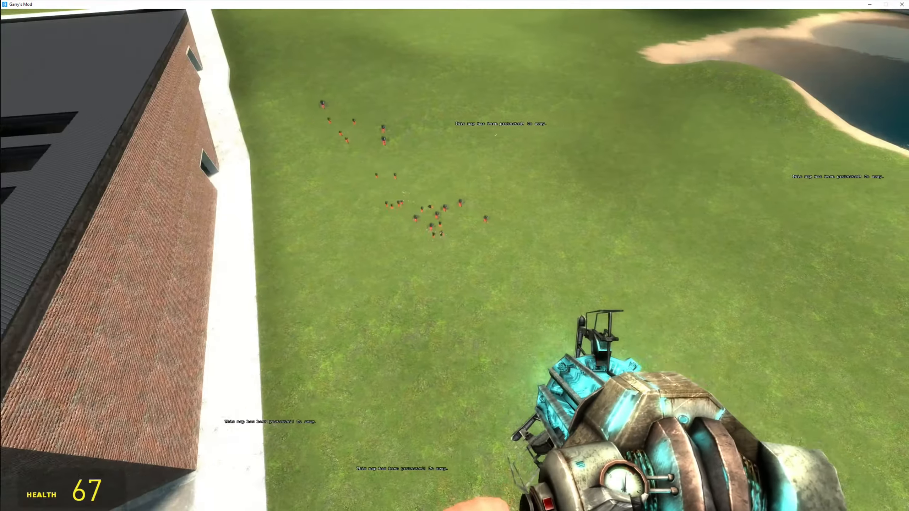
pyautogui.press('s')
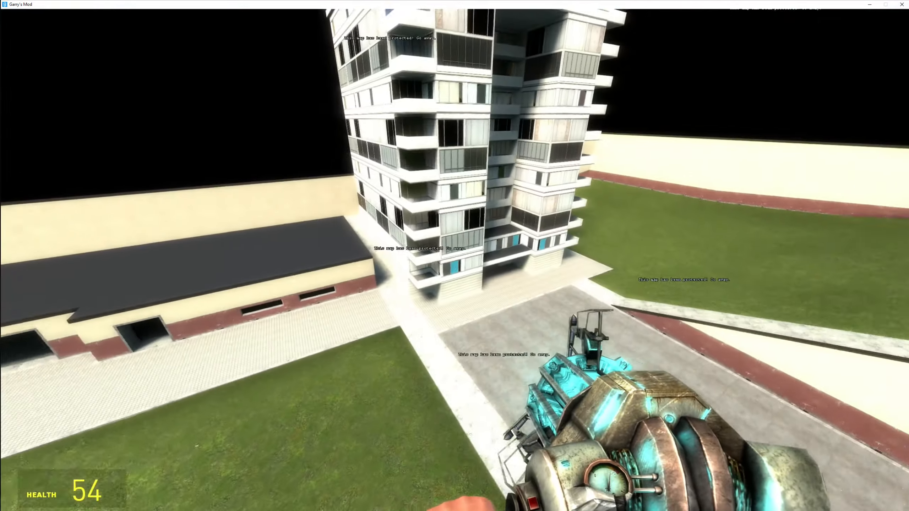
pyautogui.press('w')
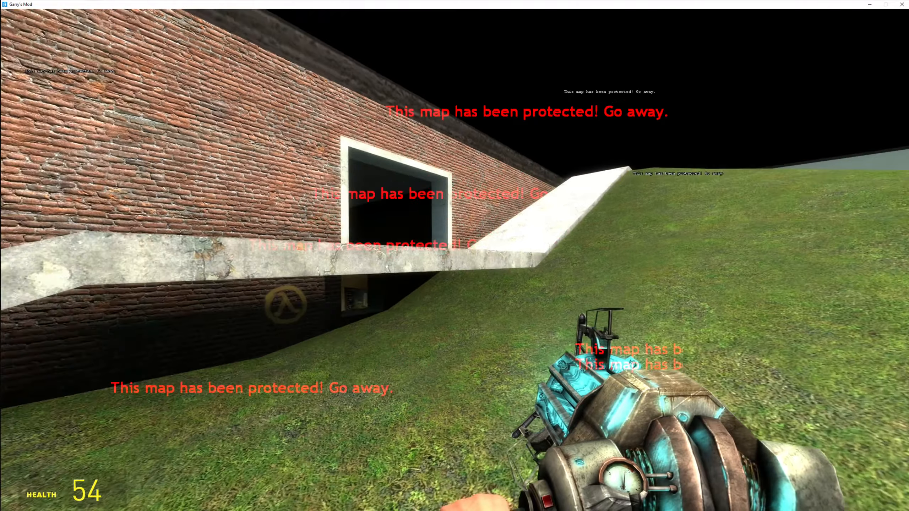
pyautogui.press('w')
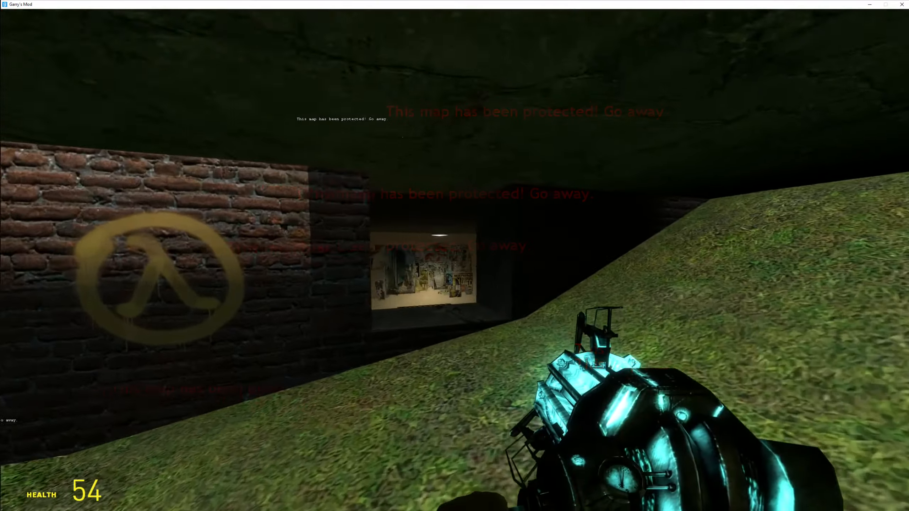
pyautogui.press('w')
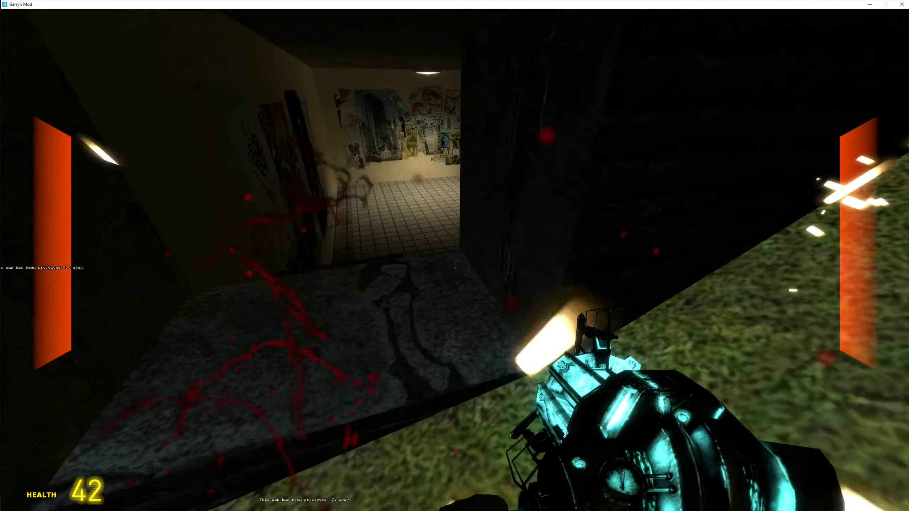
pyautogui.press('w')
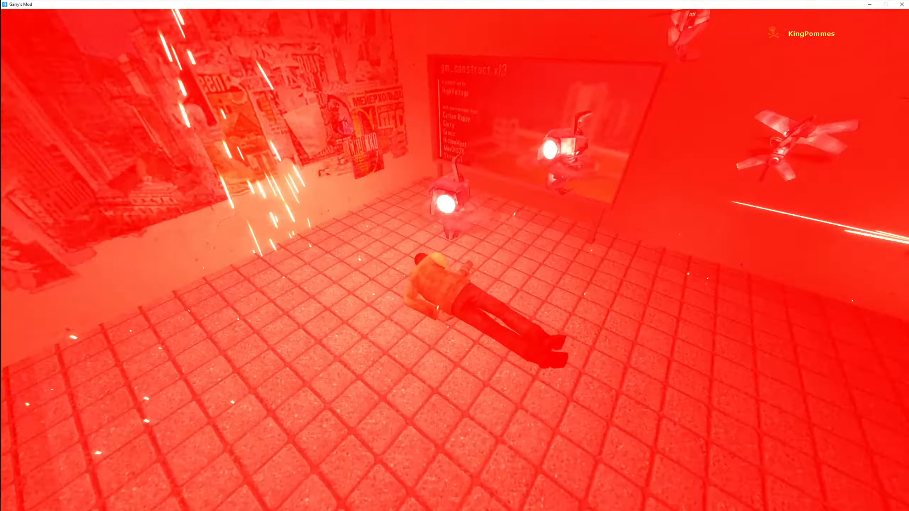
pyautogui.press('space')
# - Disconnect from the map to the main menu and minimize Garry's Mod
pyautogui.press('Escape')
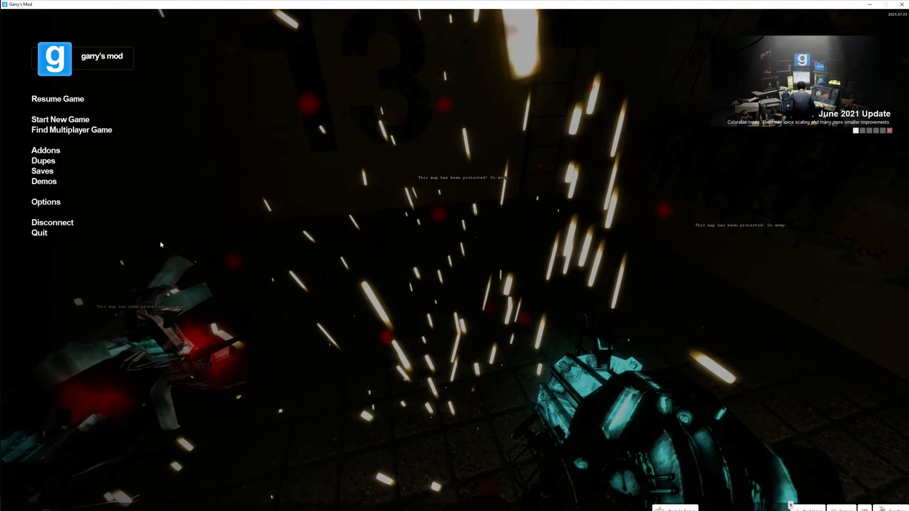
pyautogui.click(57, 224)
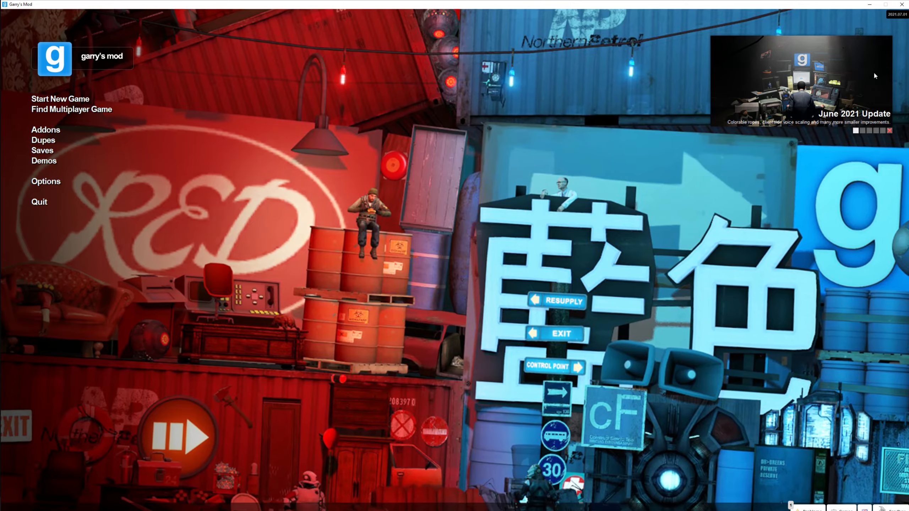
pyautogui.click(869, 5)
# - Paste the 192 KB gm_construct_obf_l_0.lmp into the maps folder, then return to Garry's Mod
pyautogui.click(594, 272)
pyautogui.click(358, 237)
pyautogui.moveTo(297, 147)
pyautogui.mouseDown()
pyautogui.moveTo(298, 102)
pyautogui.moveTo(289, 139)
pyautogui.mouseUp()
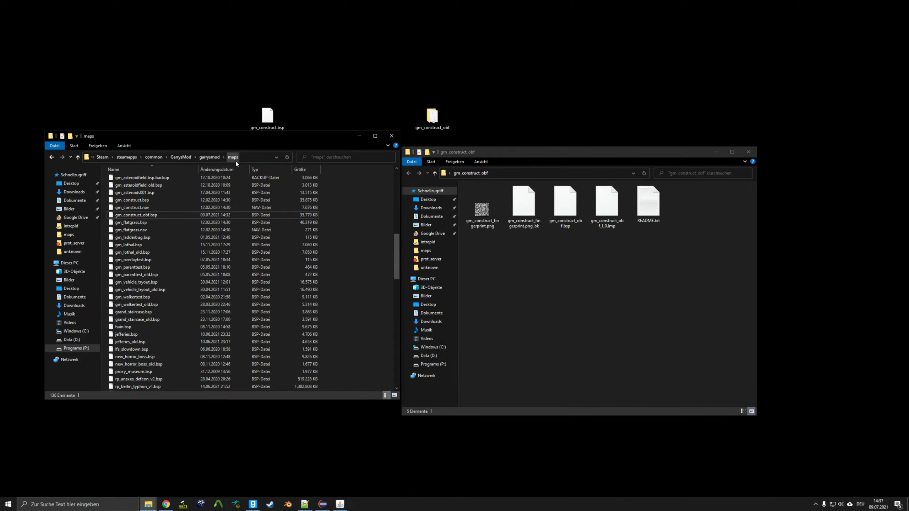
pyautogui.click(608, 216)
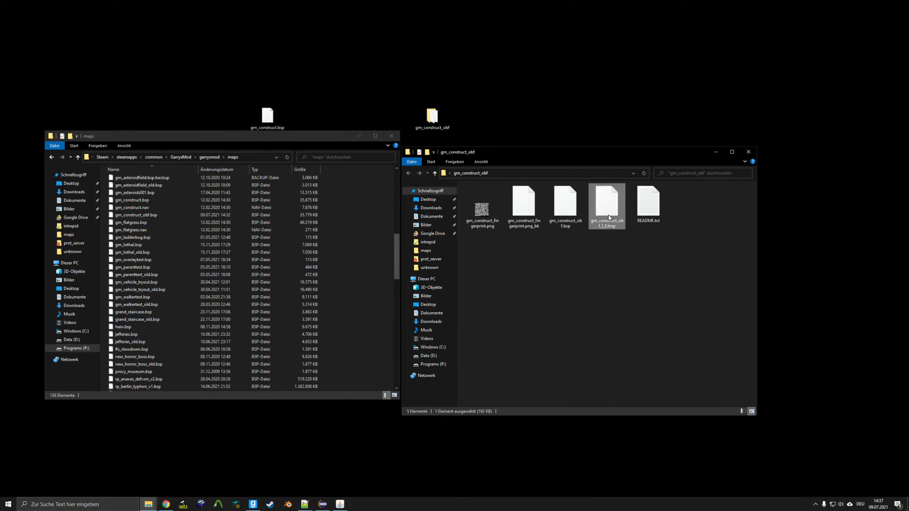
pyautogui.click(348, 244)
pyautogui.hotkey('ctrl', 'v')
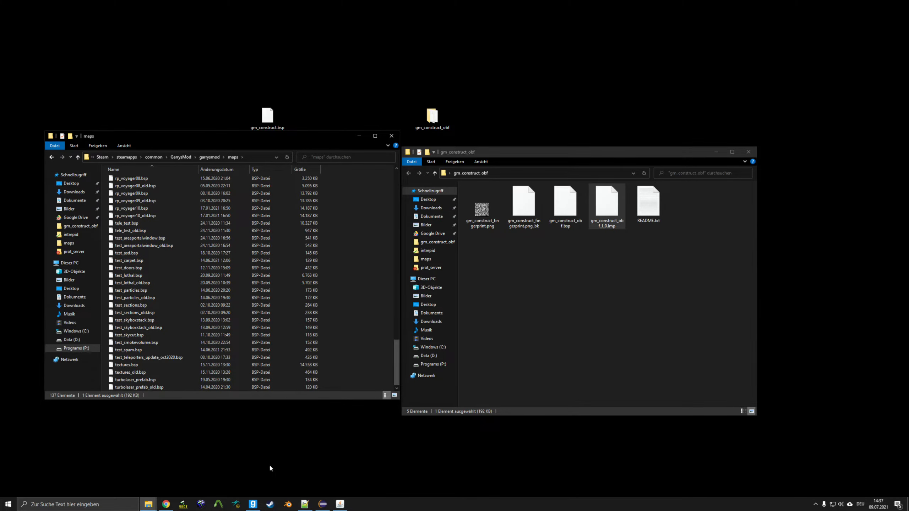
pyautogui.click(256, 507)
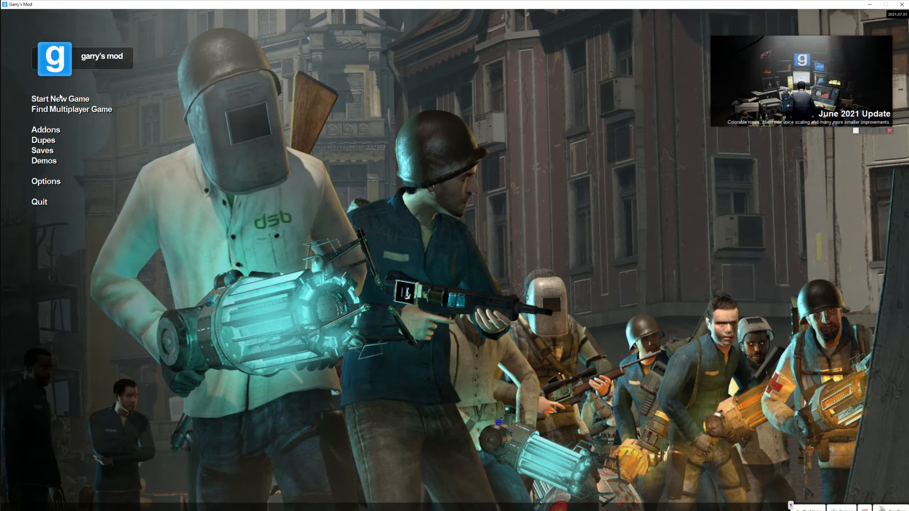
# - Load gm_construct_obf and walk around, checking the apartment block, low building and field
pyautogui.click(60, 100)
pyautogui.doubleClick(310, 79)
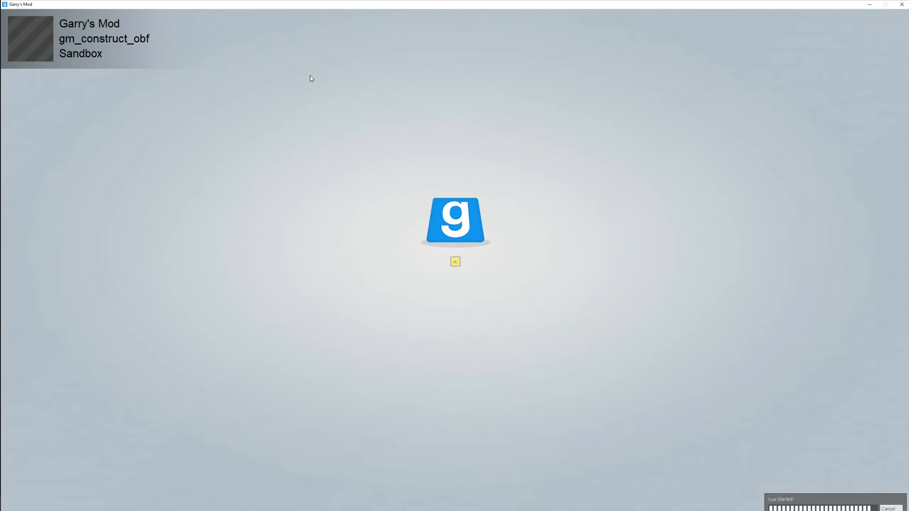
pyautogui.press('w')
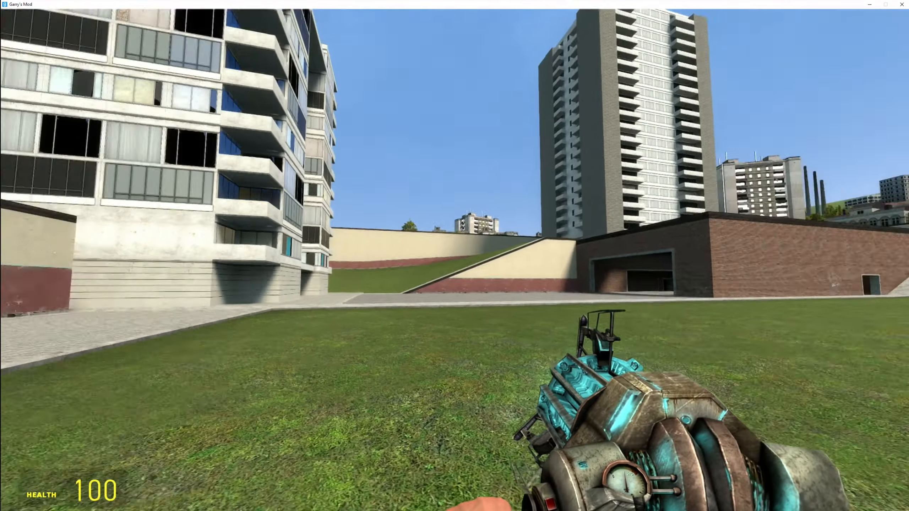
pyautogui.press('s')
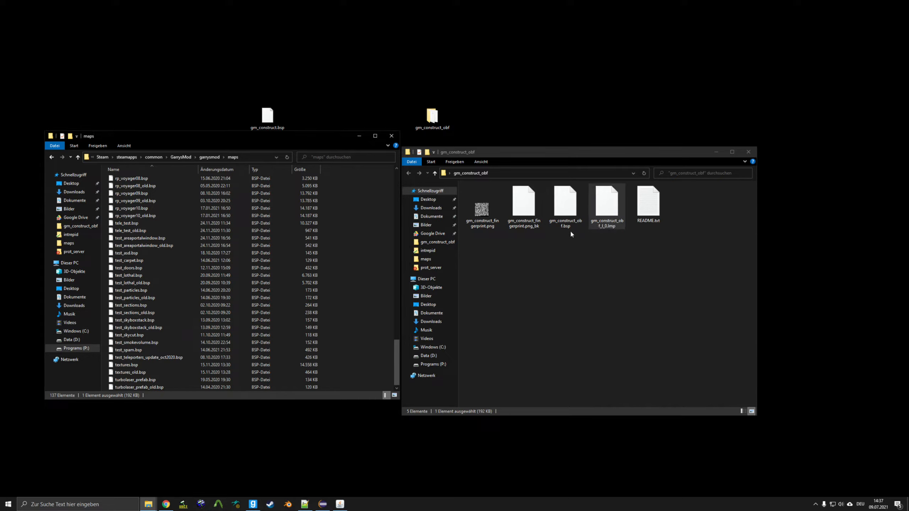
# - Inspect the protected gm_construct_obf.bsp and the 192 KB gm_construct_obf_l_0.lmp in the output folder
pyautogui.click(569, 213)
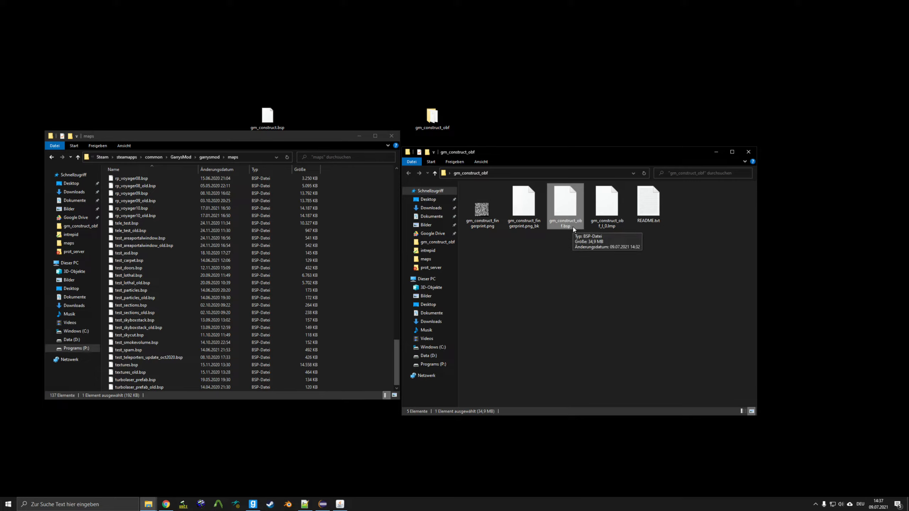
pyautogui.click(614, 225)
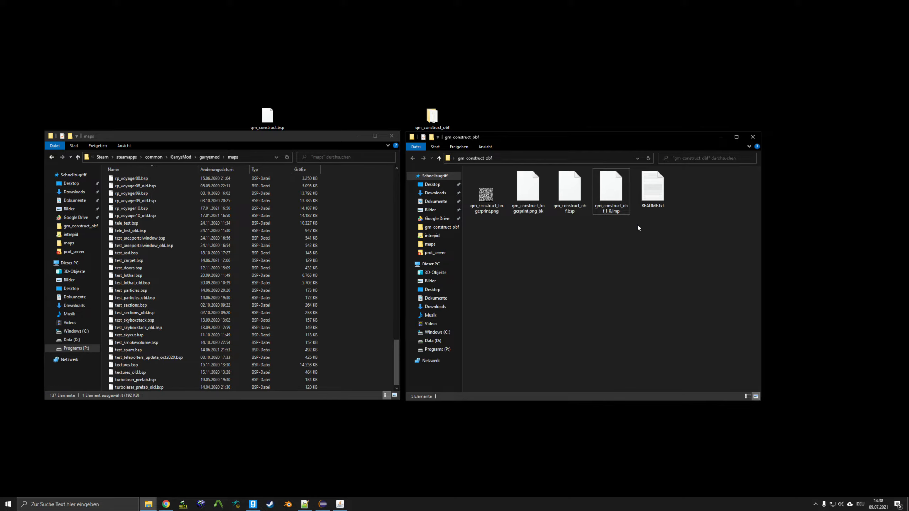
pyautogui.click(619, 202)
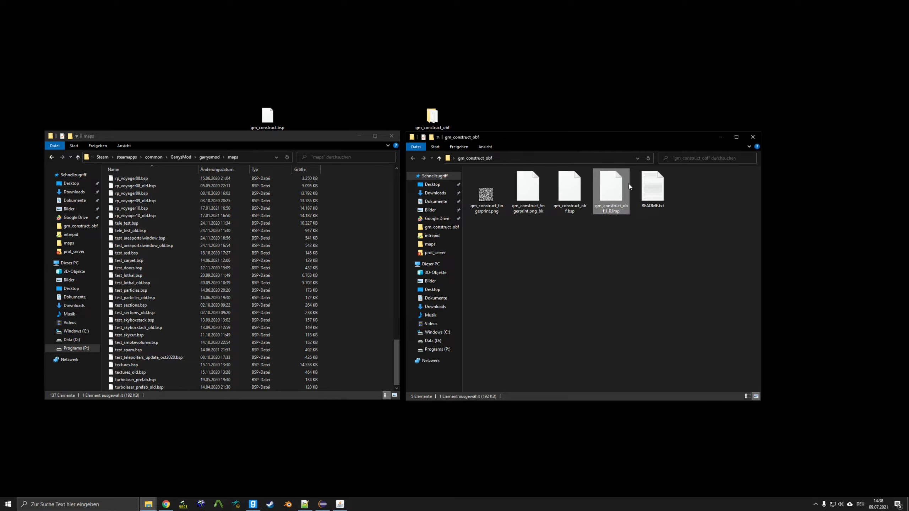
# - Put a bspsrc shortcut on the desktop and launch BSPSource from it
pyautogui.press('super+d')
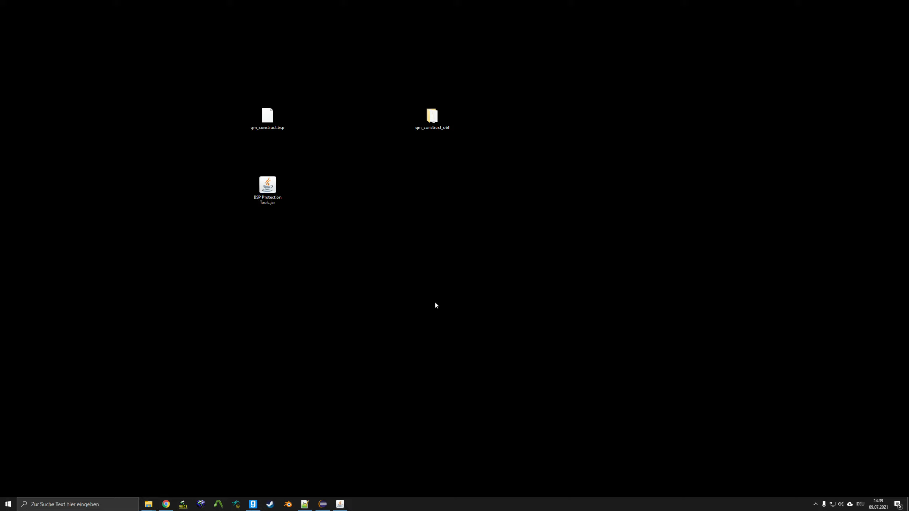
pyautogui.moveTo(0, 133); pyautogui.dragTo(433, 219)
pyautogui.doubleClick(434, 219)
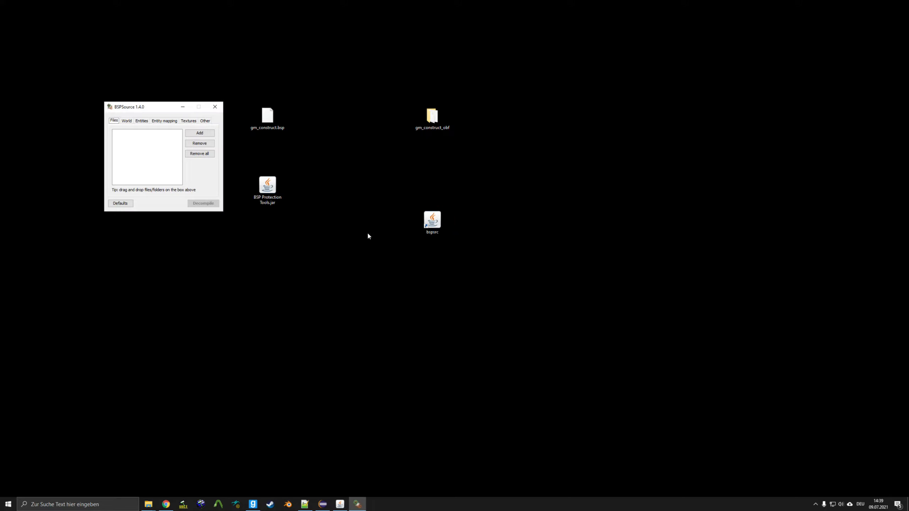
# - Load gm_construct_obf.bsp into BSPSource and decompile it, saving the source to the desktop
pyautogui.doubleClick(434, 118)
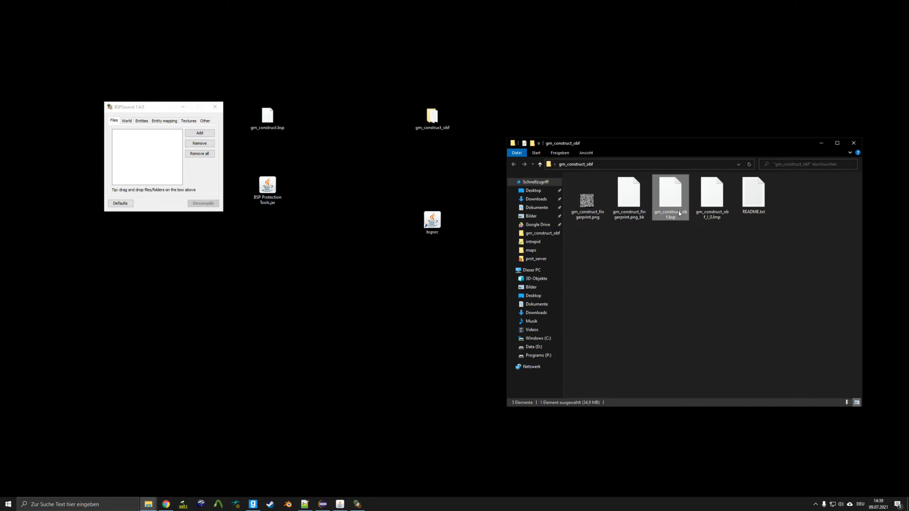
pyautogui.moveTo(666, 199); pyautogui.dragTo(167, 158)
pyautogui.click(355, 81)
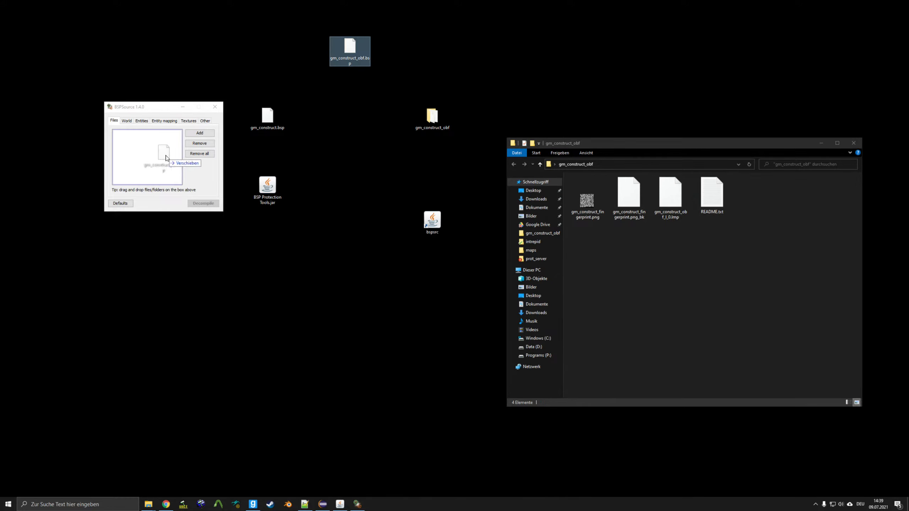
pyautogui.click(199, 206)
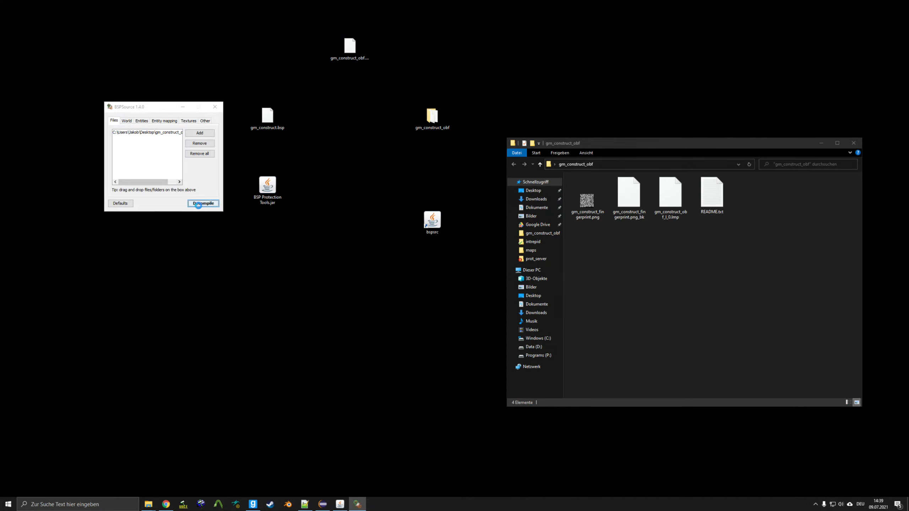
pyautogui.click(250, 215)
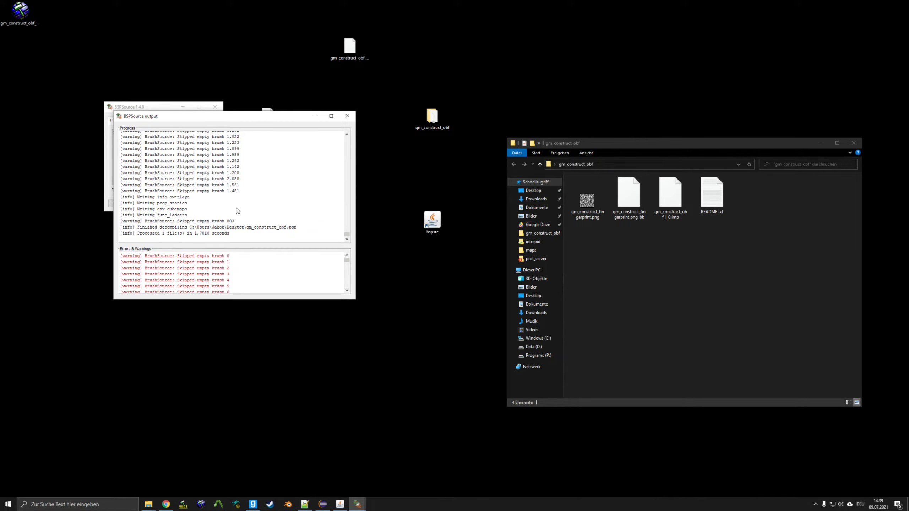
# - Open the decompiled gm_construct_obf_d.vmf in Hammer with the 3D view filling the window
pyautogui.doubleClick(24, 18)
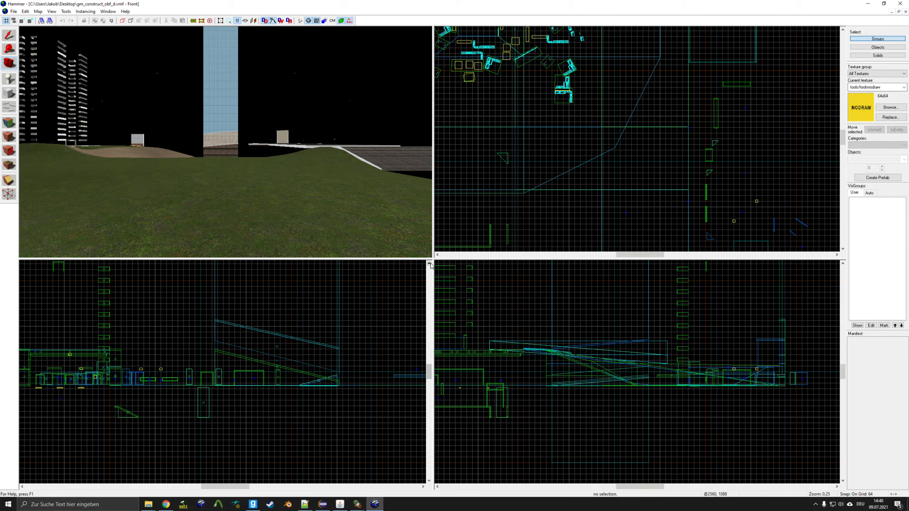
pyautogui.moveTo(433, 258); pyautogui.dragTo(845, 489)
pyautogui.press('z')
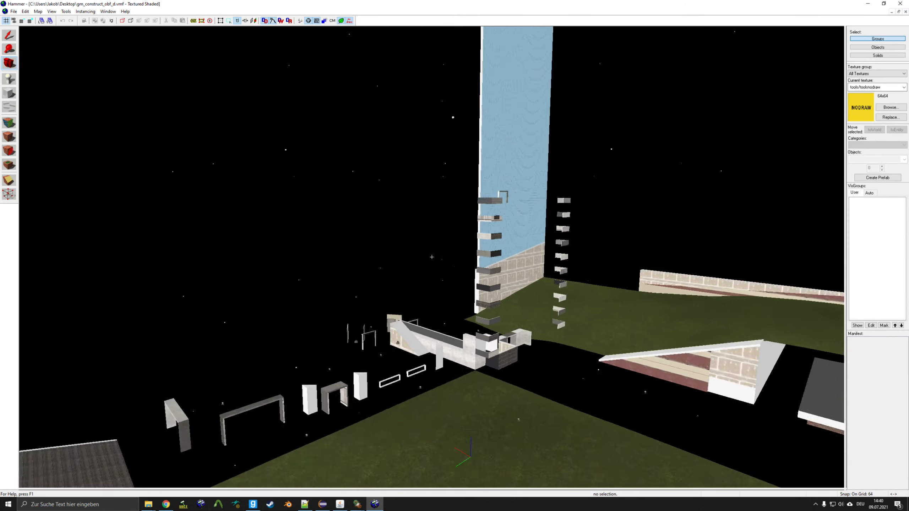
# - Fly the 3D camera past the towers and out into the void to the grey cube
pyautogui.press('w')
pyautogui.press('d')
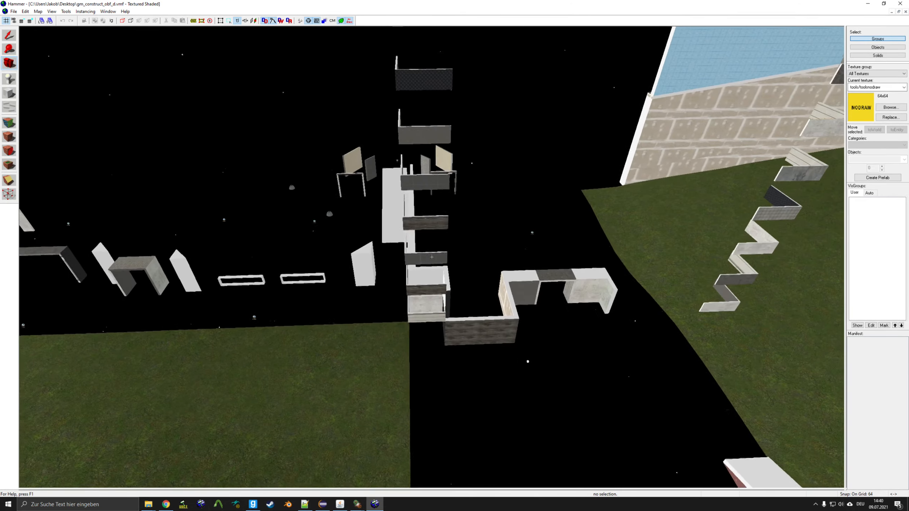
pyautogui.press('w')
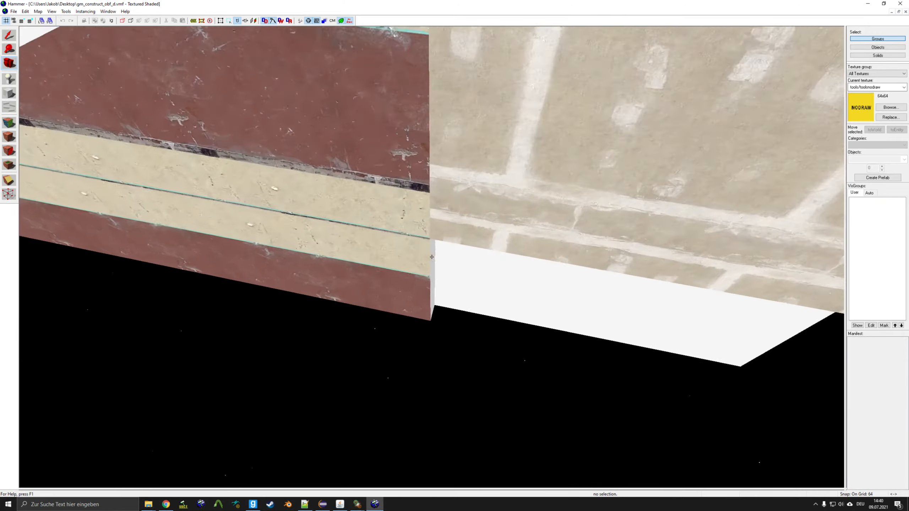
pyautogui.press('s')
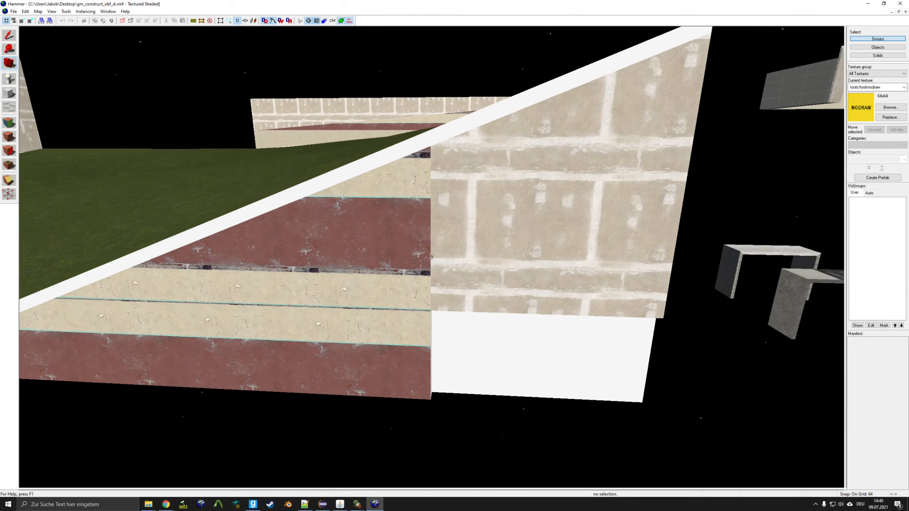
pyautogui.press('w')
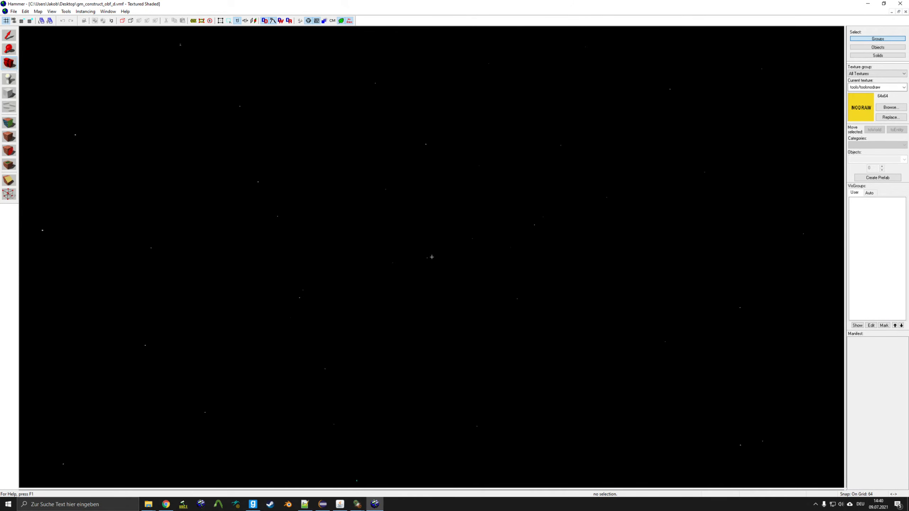
pyautogui.press('s')
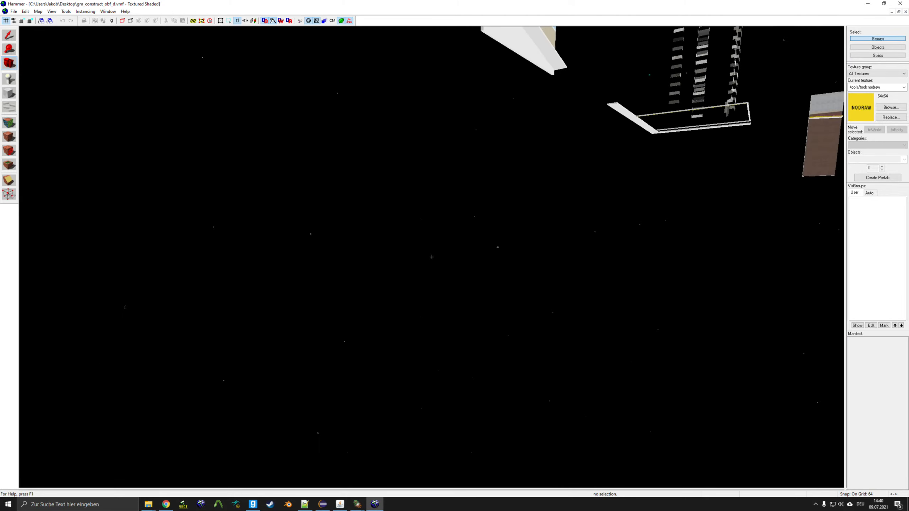
pyautogui.press('w')
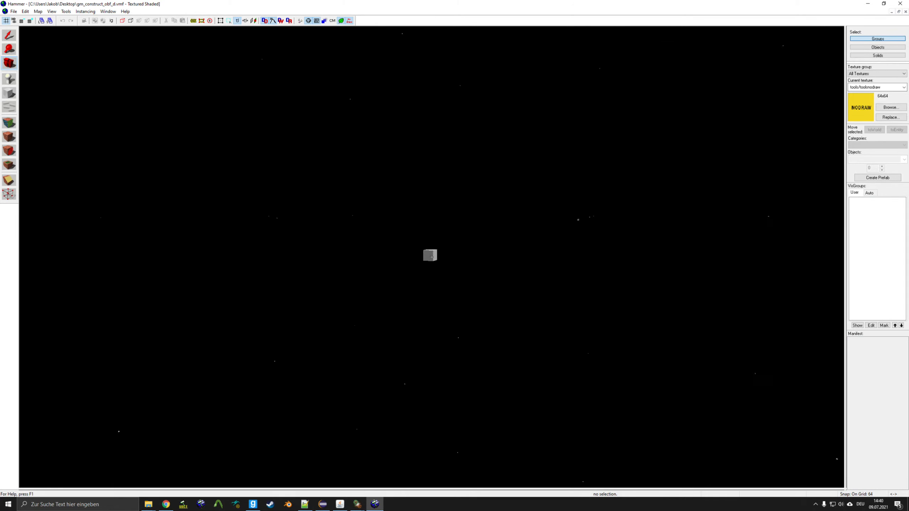
pyautogui.press('z')
pyautogui.click(9, 35)
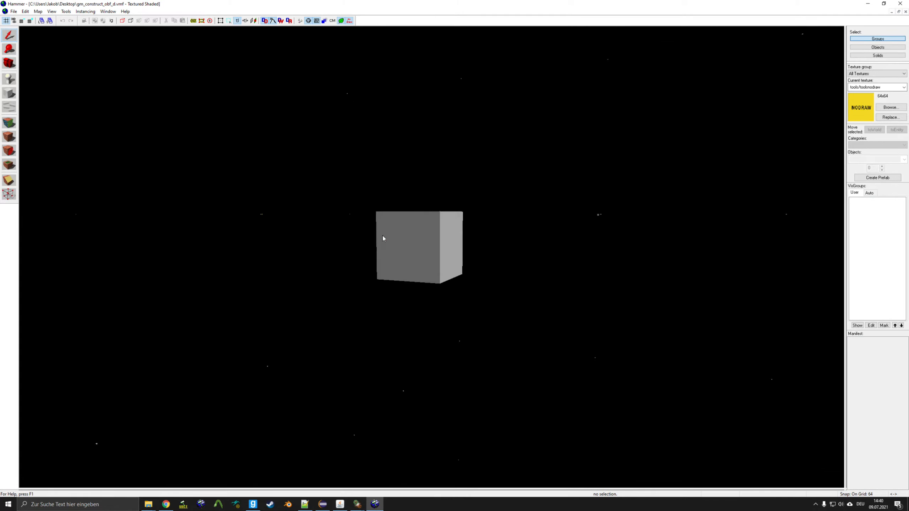
# - Read the cube's Entity Message 'This map has been protected! Go away.' and close its properties
pyautogui.doubleClick(383, 238)
pyautogui.click(439, 237)
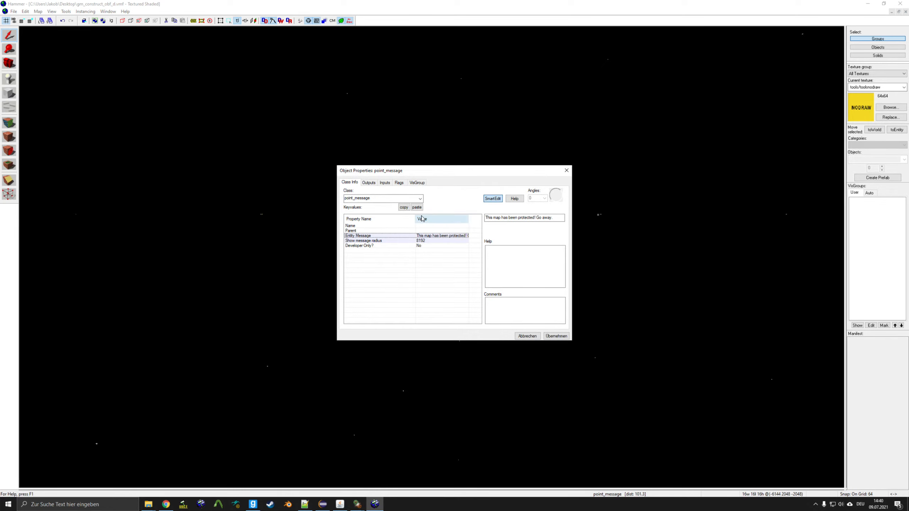
pyautogui.moveTo(415, 218); pyautogui.dragTo(391, 219)
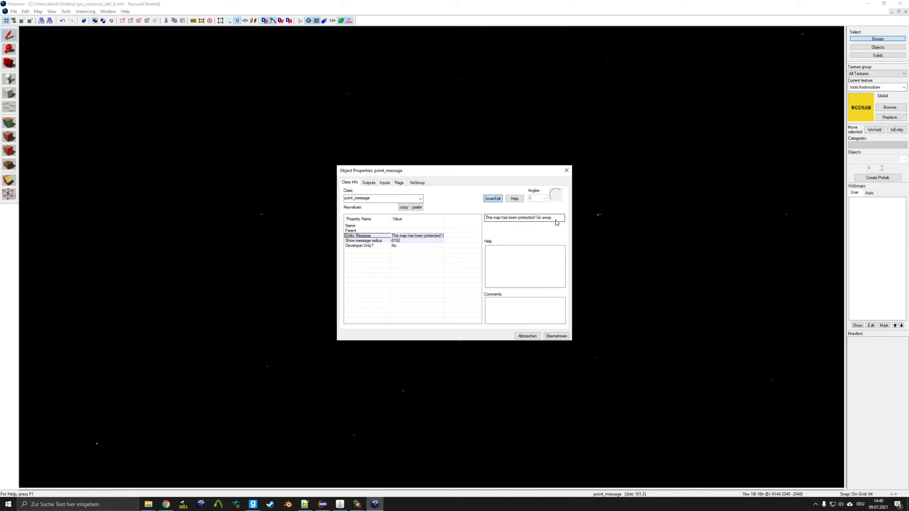
pyautogui.moveTo(556, 219); pyautogui.dragTo(488, 219)
pyautogui.click(567, 170)
pyautogui.click(513, 140)
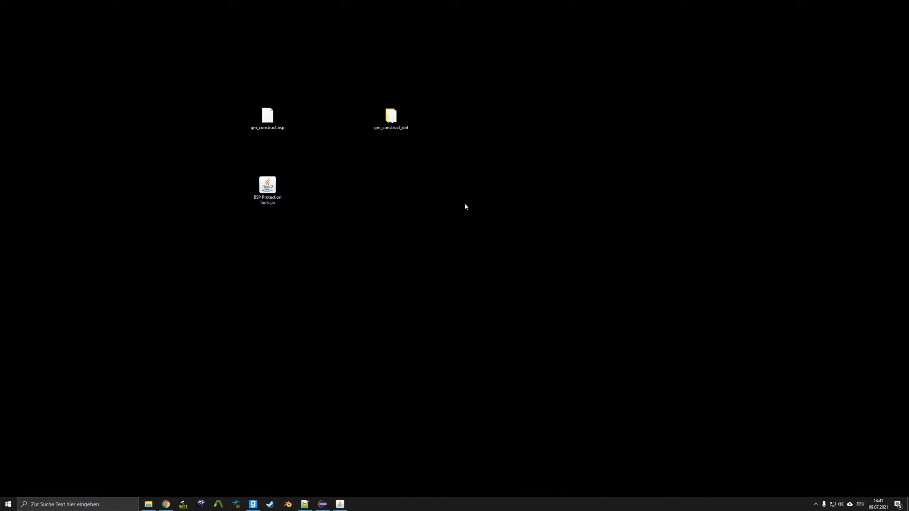
# - Add Map Update Protection to the cart in the jakobsailer.com shop
pyautogui.click(162, 505)
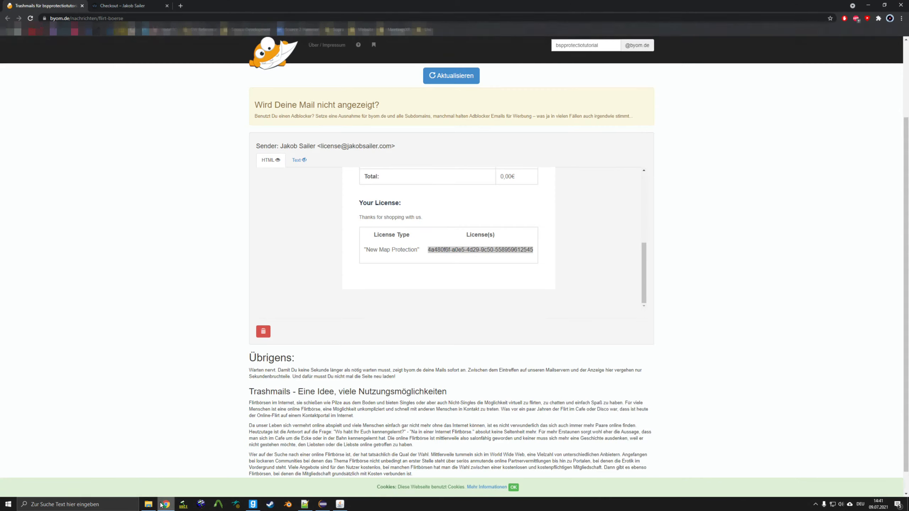
pyautogui.click(129, 4)
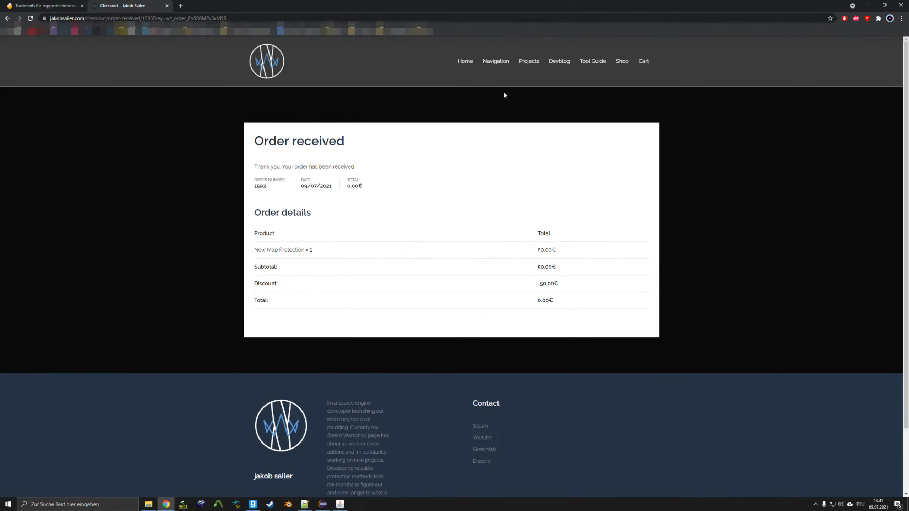
pyautogui.click(622, 61)
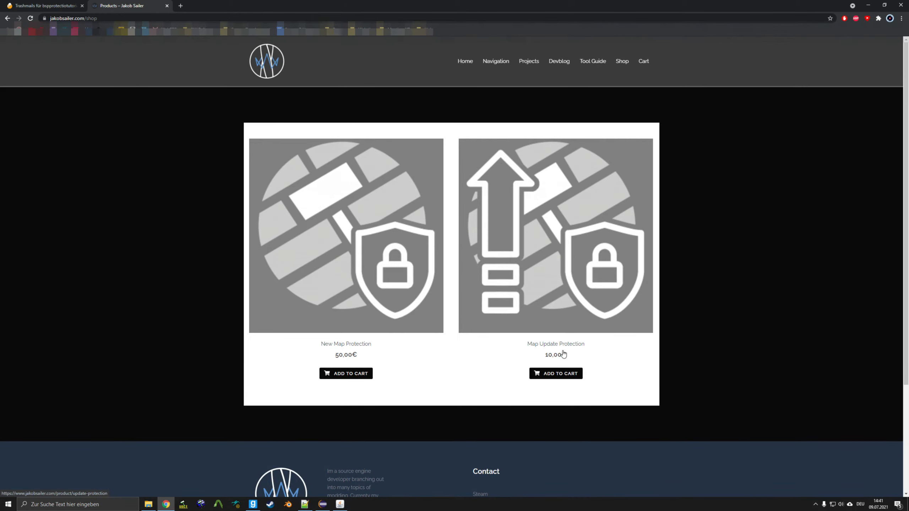
pyautogui.click(562, 378)
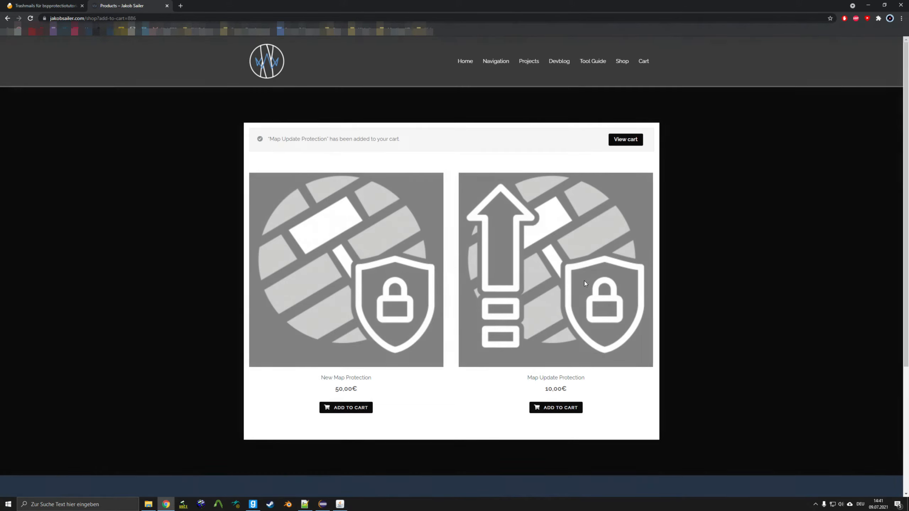
pyautogui.click(618, 142)
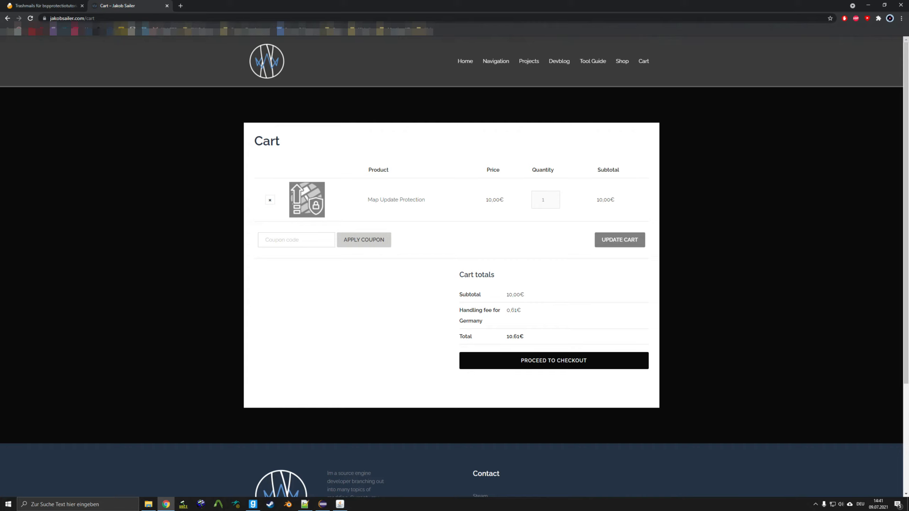
# - Apply the coupon code from the notes and place the 0,00€ order
pyautogui.hotkey('alt', 'Tab')
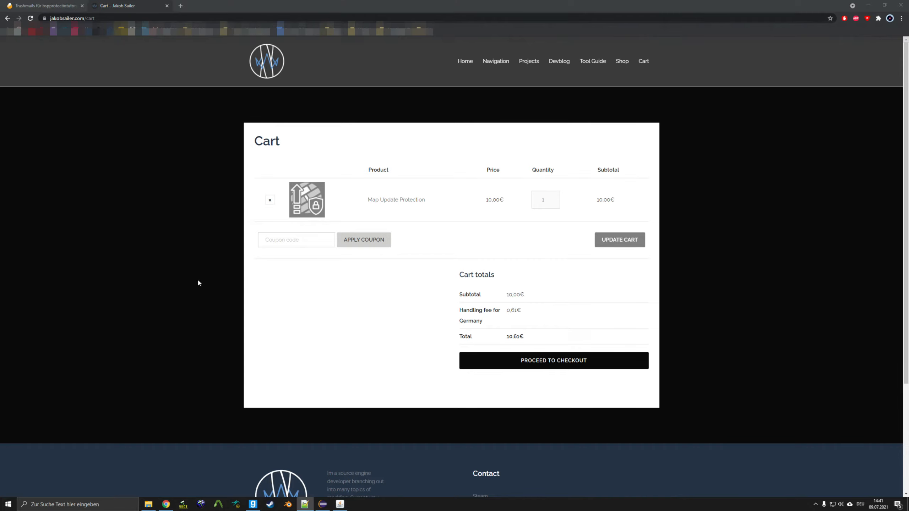
pyautogui.click(274, 243)
pyautogui.click(364, 240)
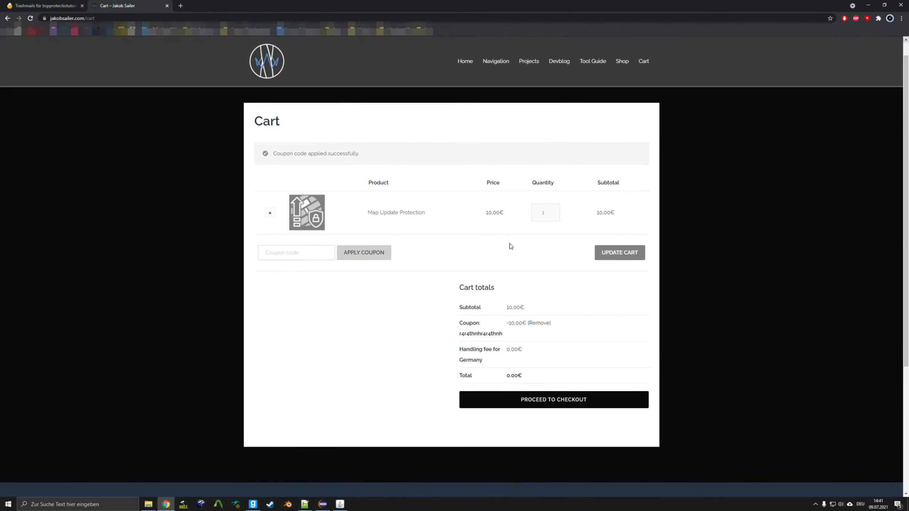
pyautogui.scroll(-2, 511, 246)
pyautogui.click(567, 331)
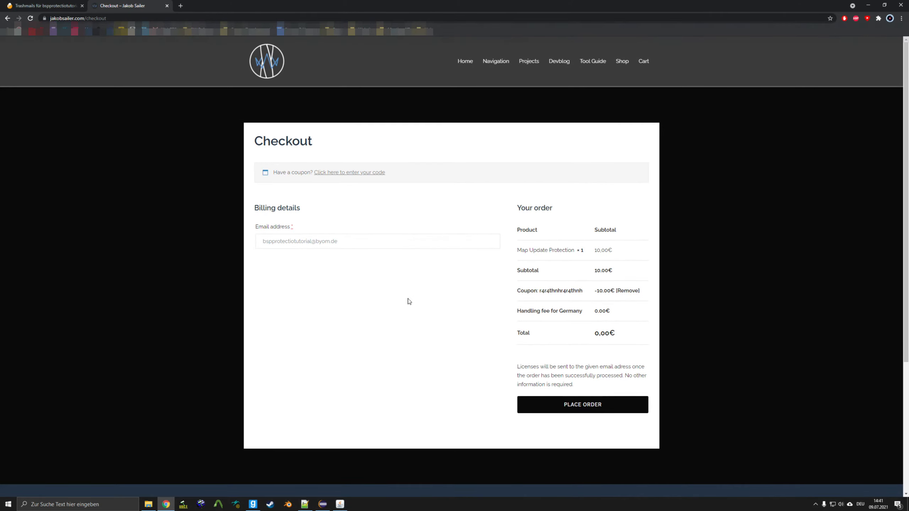
pyautogui.click(597, 409)
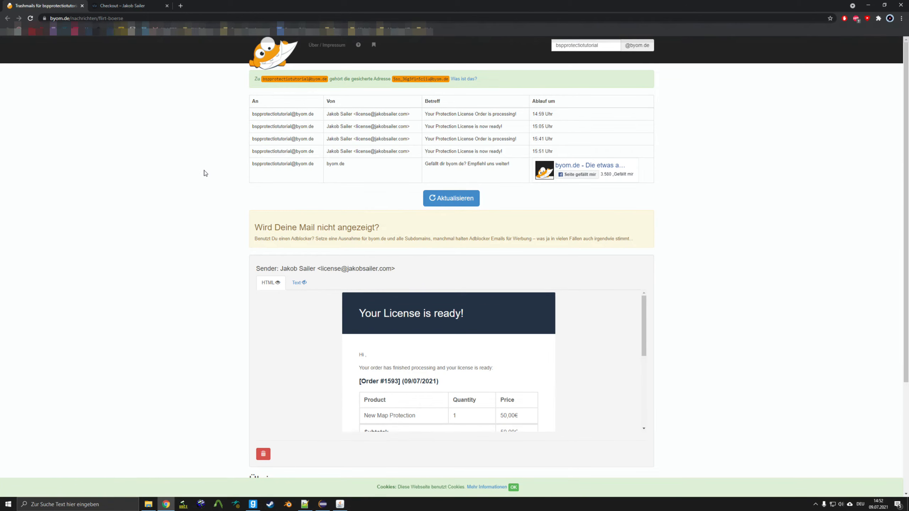
# - Open the Map Update Protection license mail, select its license key, then minimize Chrome
pyautogui.click(299, 153)
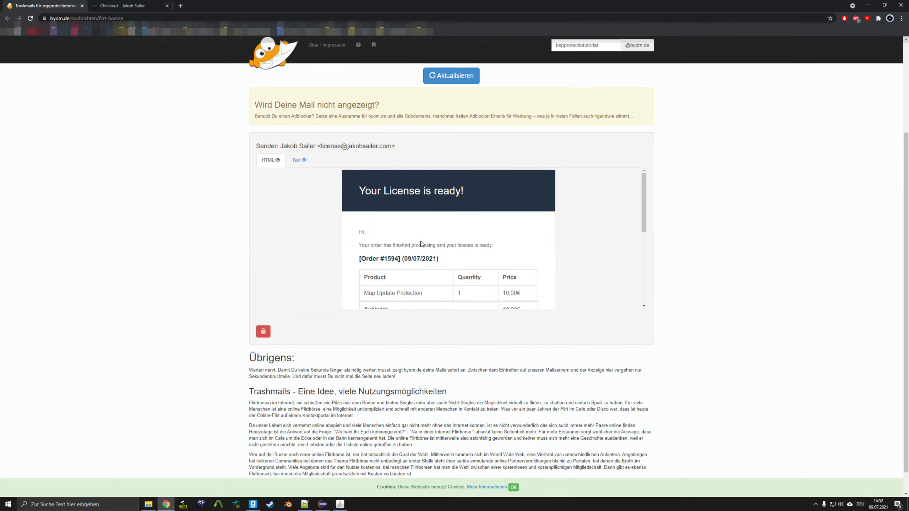
pyautogui.scroll(-5, 422, 244)
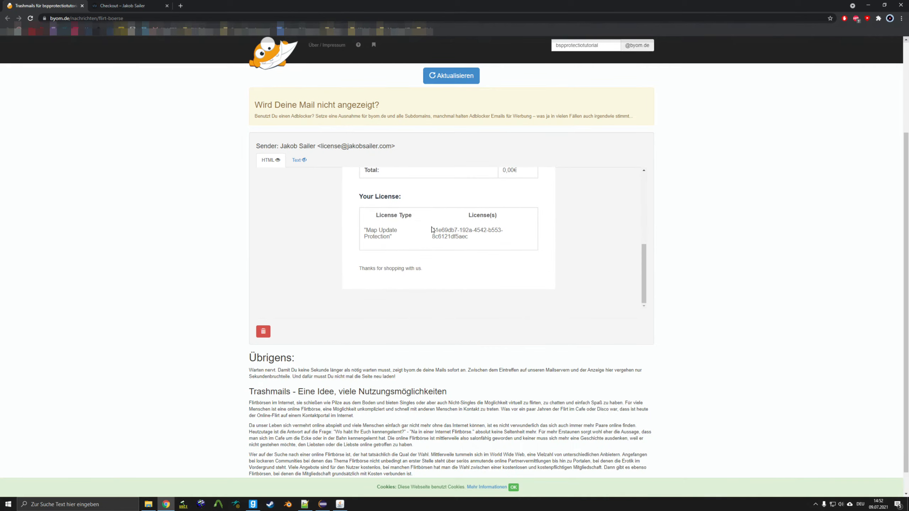
pyautogui.moveTo(432, 230); pyautogui.dragTo(477, 240)
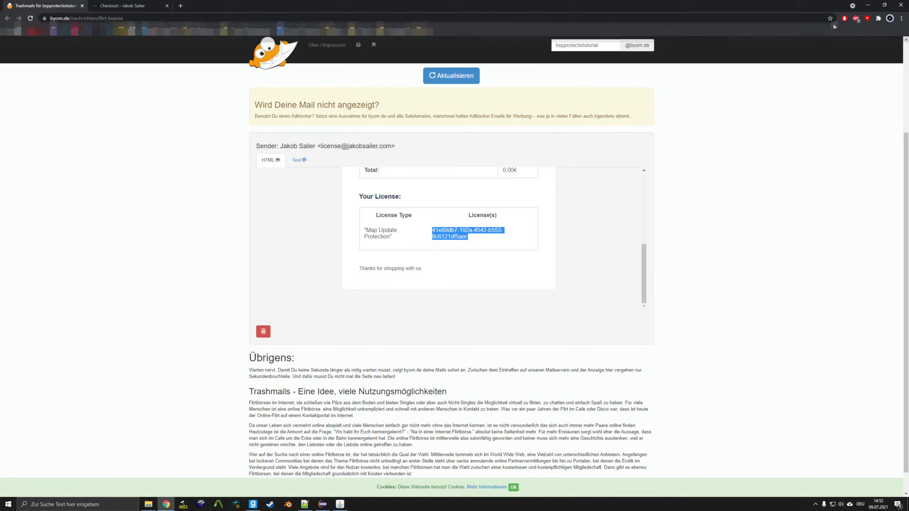
pyautogui.click(868, 5)
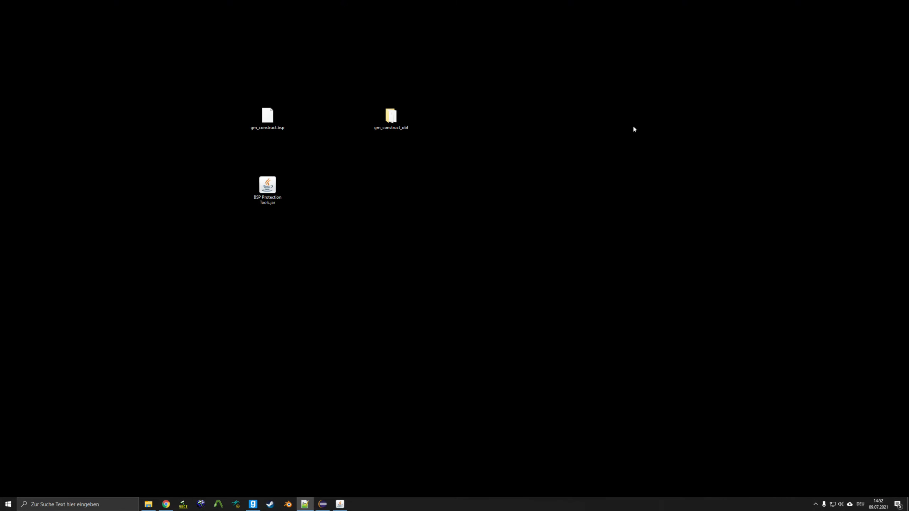
# - Restore BSP Protect Client from the taskbar and reposition its window
pyautogui.click(341, 505)
pyautogui.moveTo(441, 150)
pyautogui.mouseDown()
pyautogui.moveTo(442, 112)
pyautogui.moveTo(443, 142)
pyautogui.mouseUp()
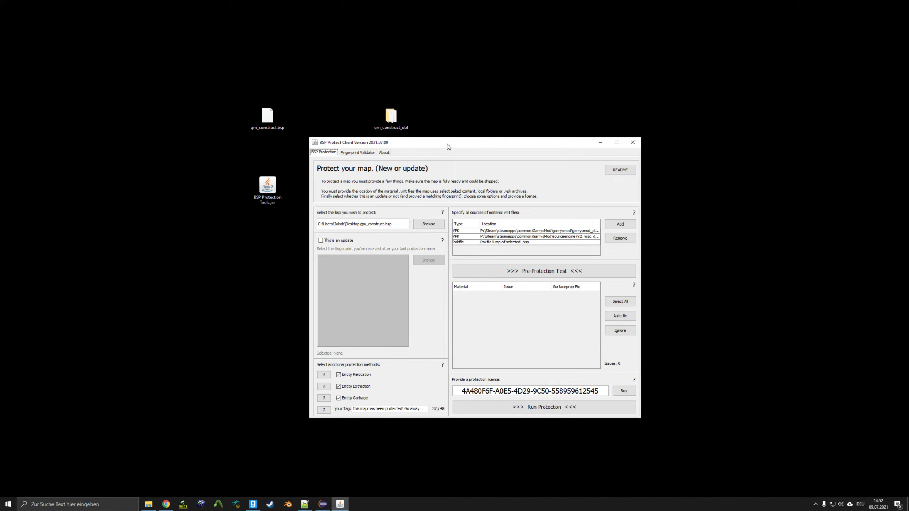
pyautogui.moveTo(447, 144); pyautogui.dragTo(445, 143)
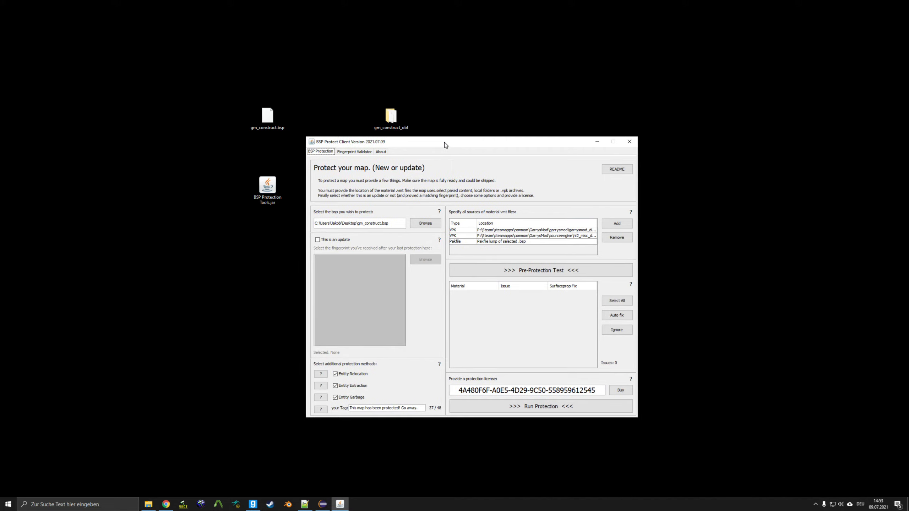
# - Inspect gm_construct_fingerprint.png and its _bk copy in the gm_construct_obf folder, then close the folder
pyautogui.doubleClick(390, 125)
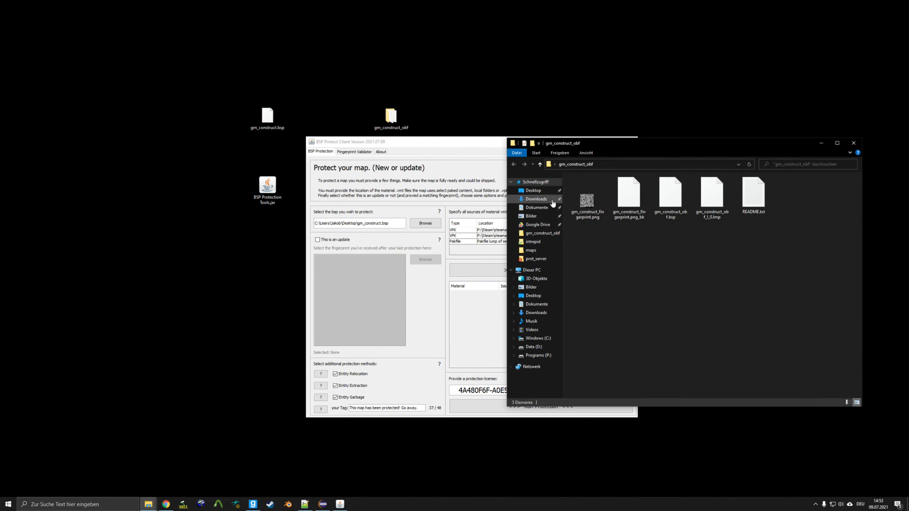
pyautogui.click(587, 207)
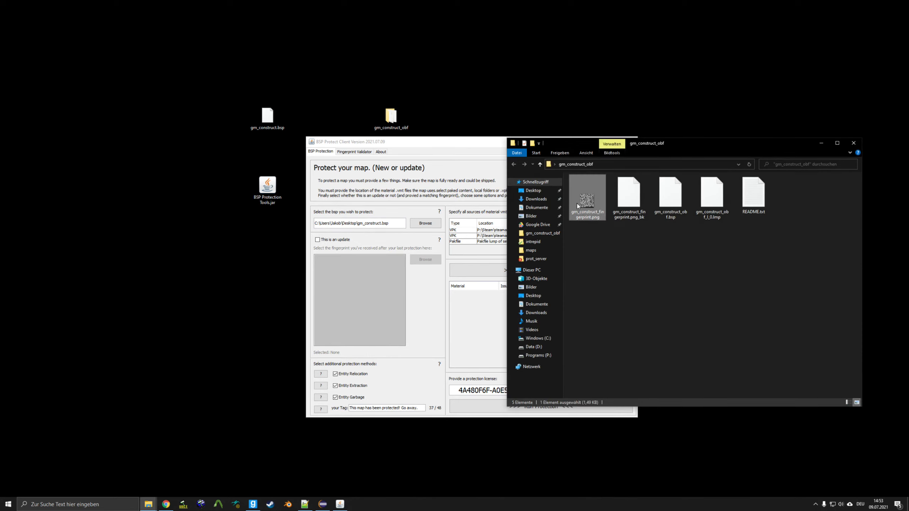
pyautogui.click(639, 215)
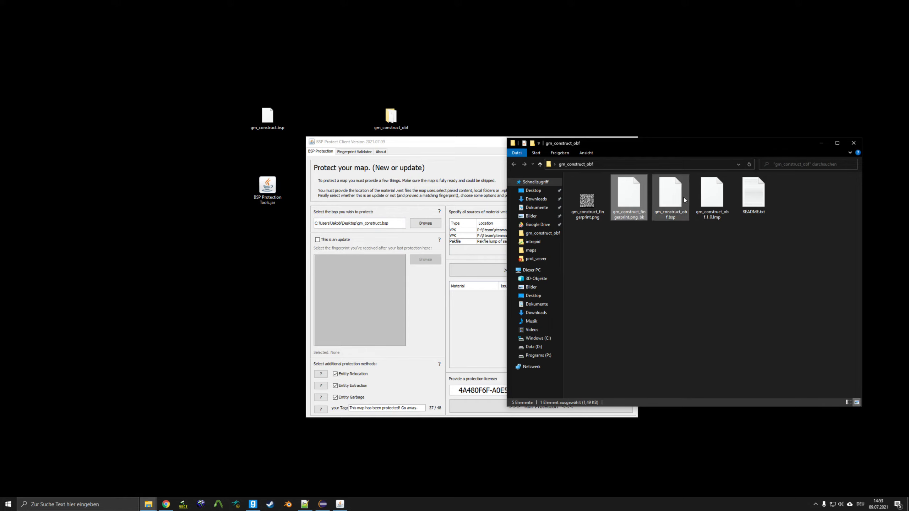
pyautogui.click(821, 144)
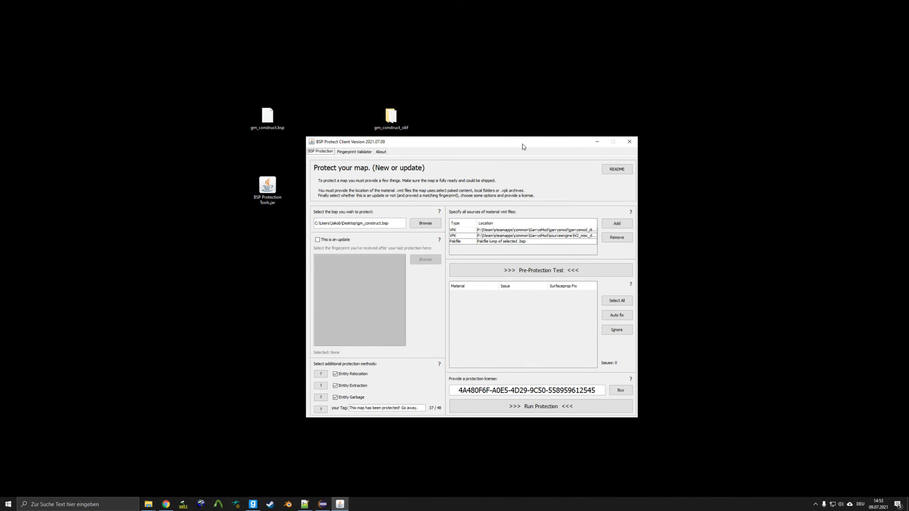
pyautogui.moveTo(524, 144); pyautogui.dragTo(515, 144)
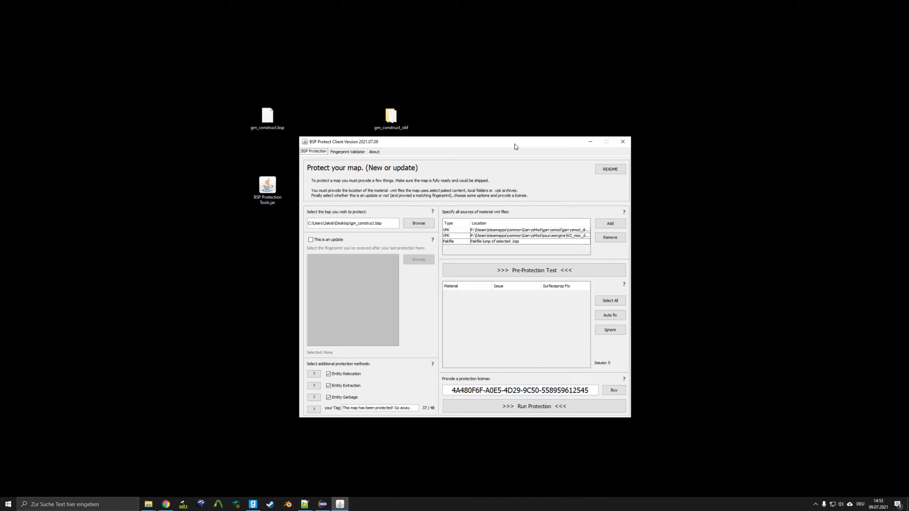